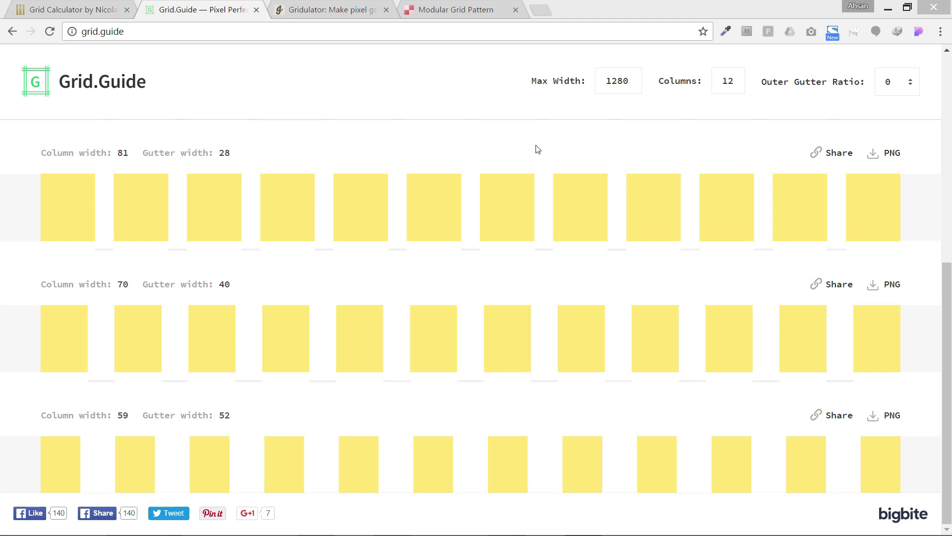
- Try outer gutter ratios of 0.5 and 1.0 for the 1280-wide, 12-column grid
click(625, 80)
double_click(626, 80)
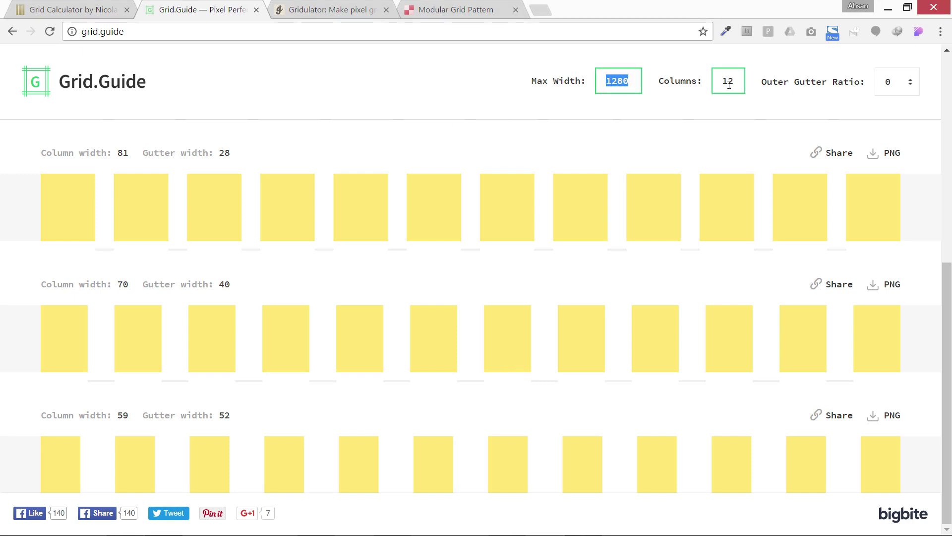
drag(723, 81, 733, 81)
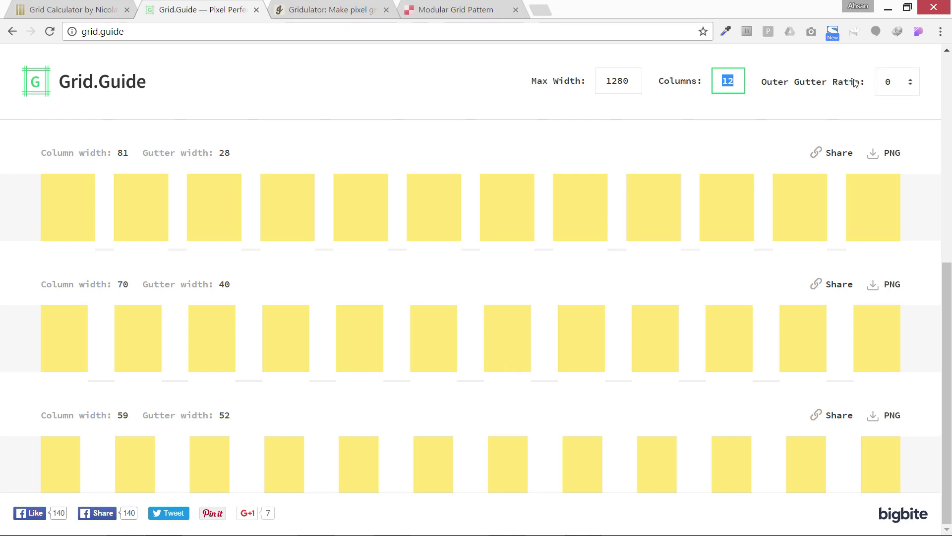
click(901, 92)
click(901, 114)
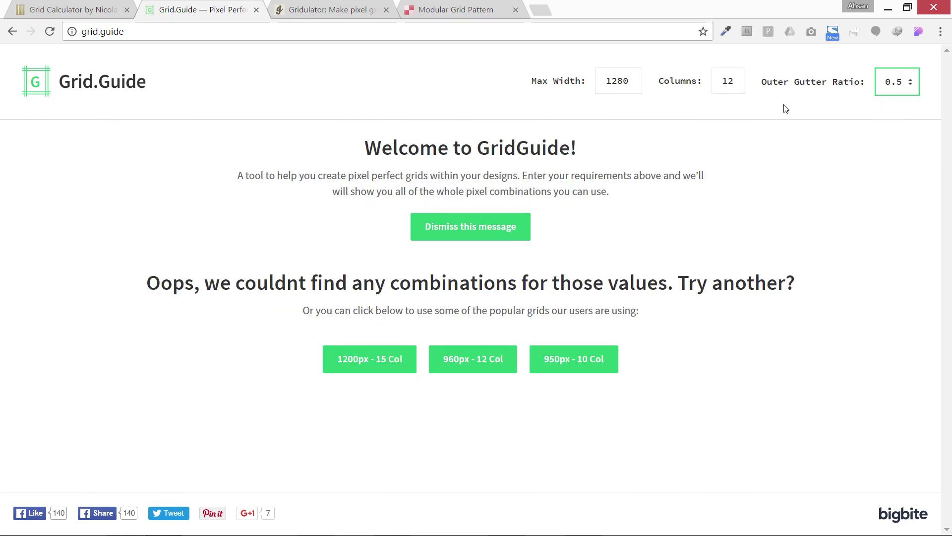
click(898, 84)
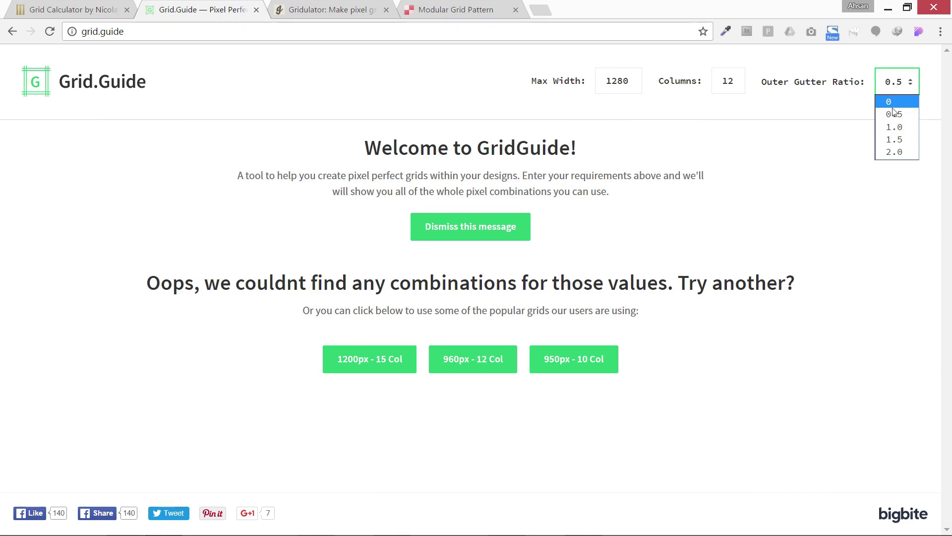
click(894, 127)
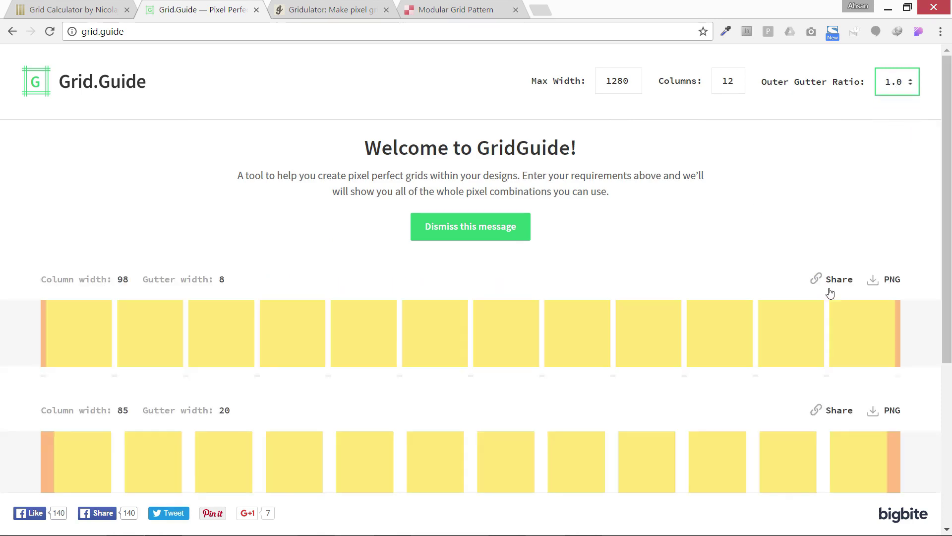
- Examine the column and gutter width combinations offered for the 1.0 outer gutter ratio
scroll(803, 295, down, 1)
scroll(898, 250, down, 1)
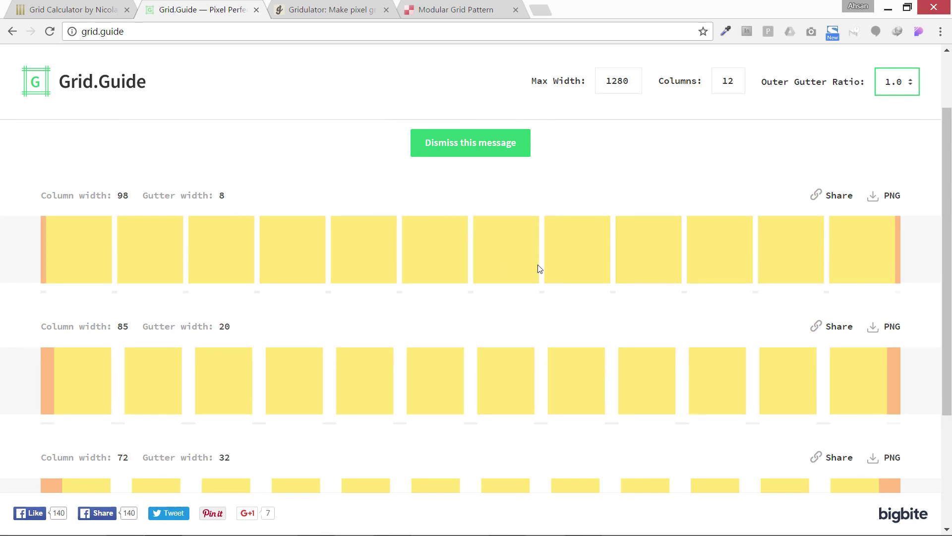
drag(78, 194, 249, 200)
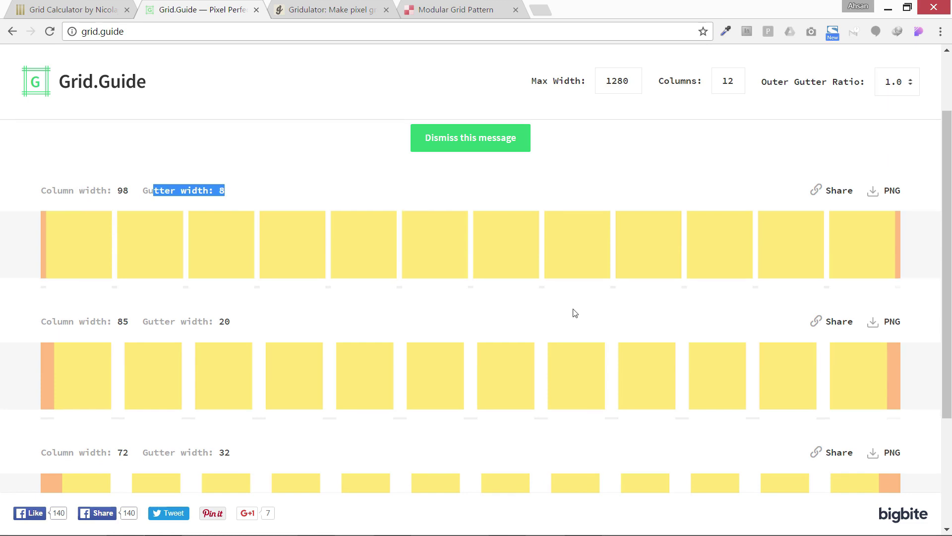
scroll(471, 318, down, 1)
double_click(222, 271)
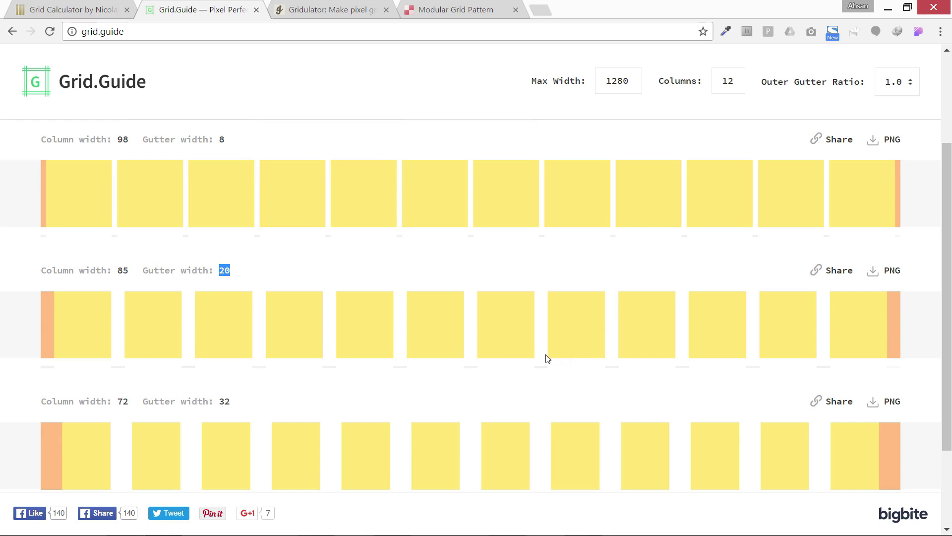
scroll(478, 370, down, 2)
scroll(478, 370, down, 1)
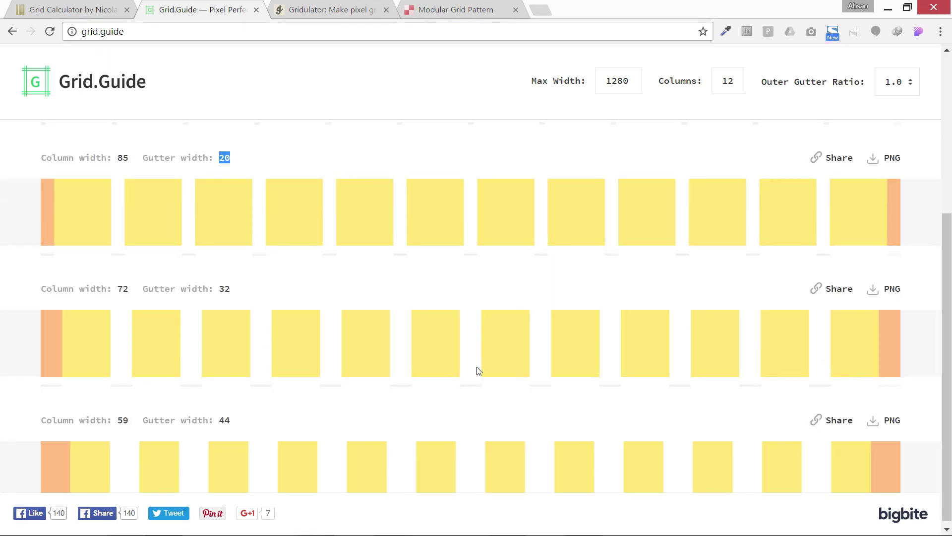
mouse_move(220, 289)
mouse_down()
mouse_move(235, 288)
mouse_move(224, 288)
mouse_up()
click(219, 291)
scroll(445, 424, up, 5)
scroll(445, 424, down, 5)
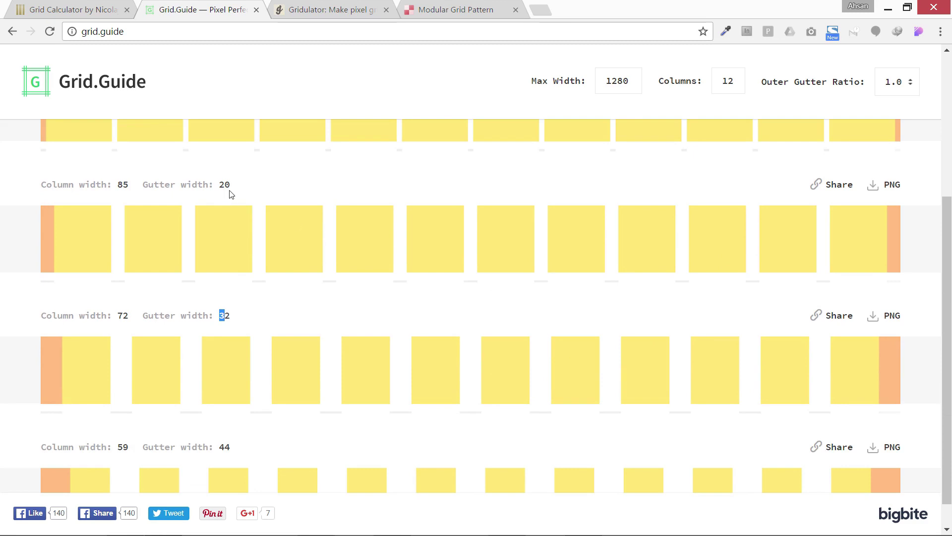
scroll(253, 320, up, 5)
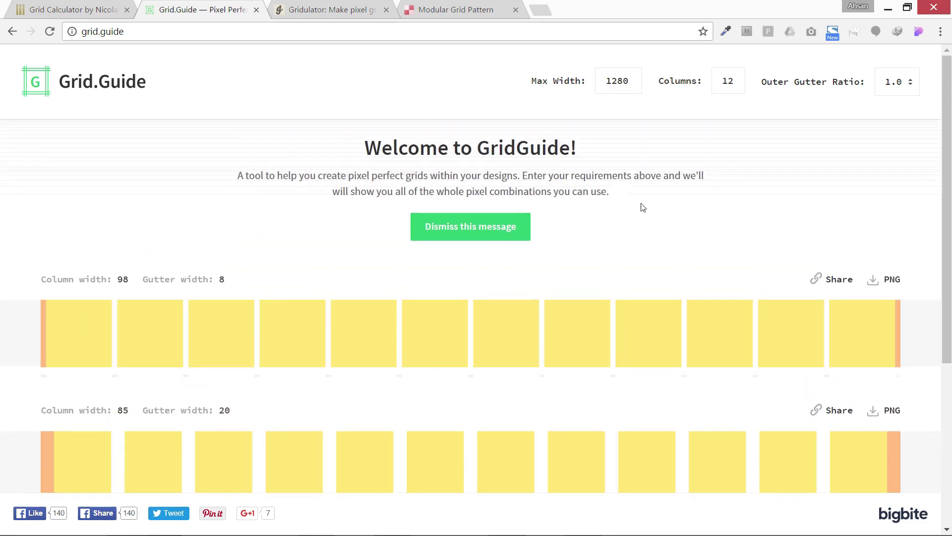
- Set the outer gutter ratio to 1.5 and review the column and gutter width combinations
click(909, 86)
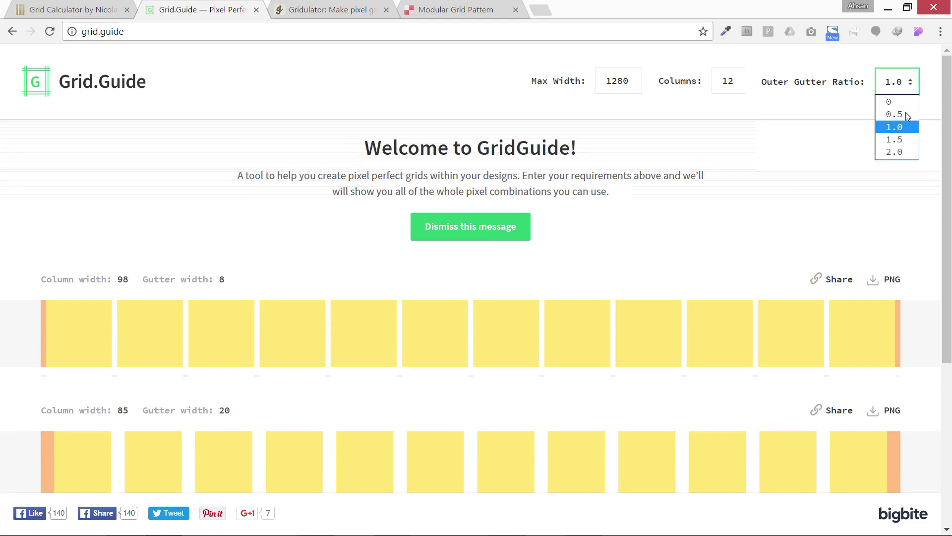
click(901, 139)
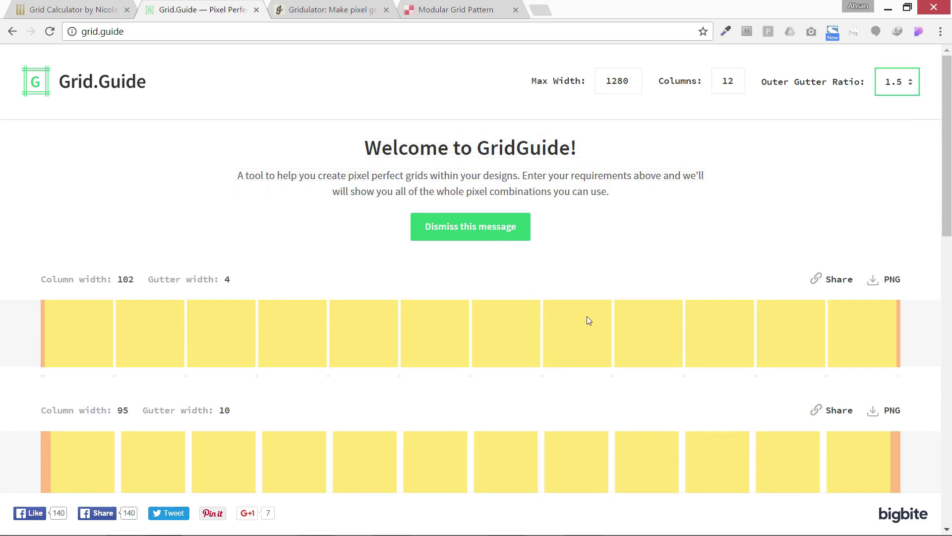
scroll(588, 316, down, 3)
scroll(653, 304, down, 2)
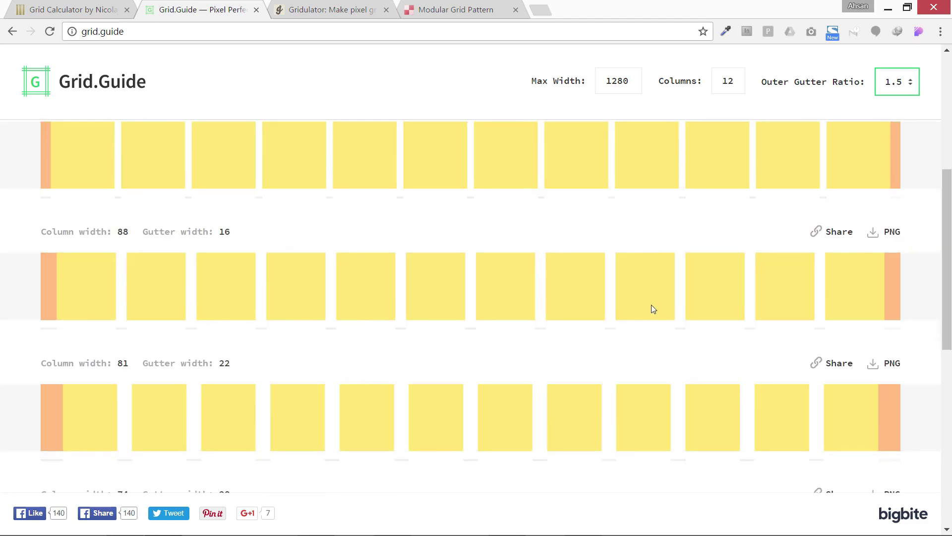
scroll(652, 308, up, 5)
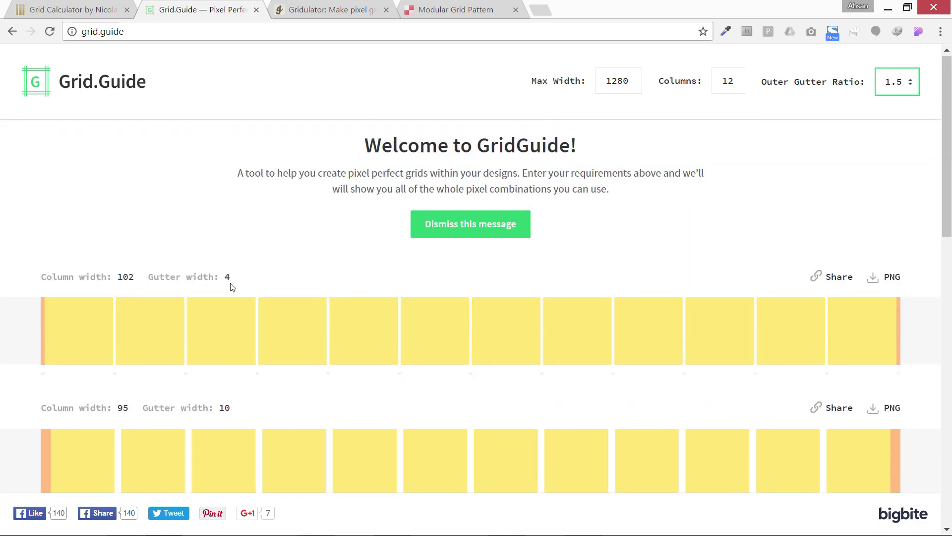
scroll(225, 292, down, 3)
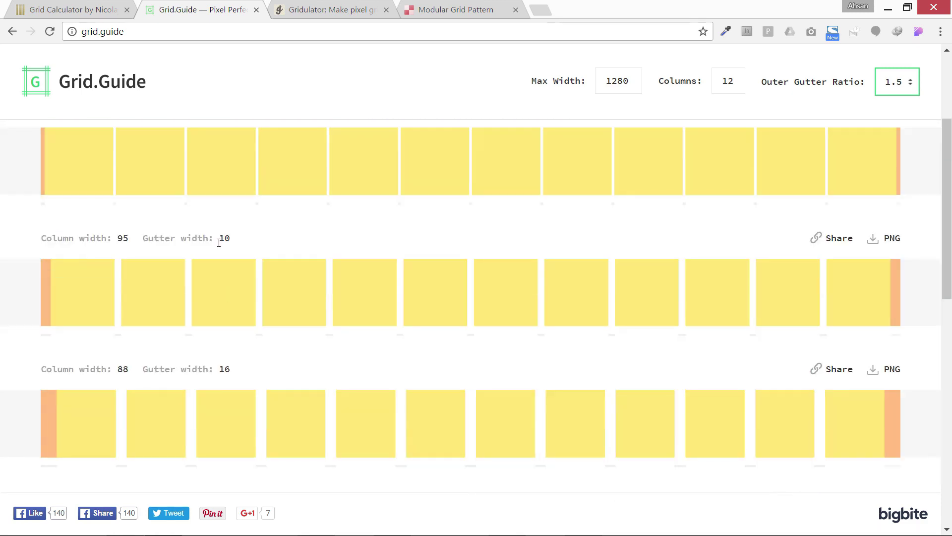
scroll(204, 353, down, 3)
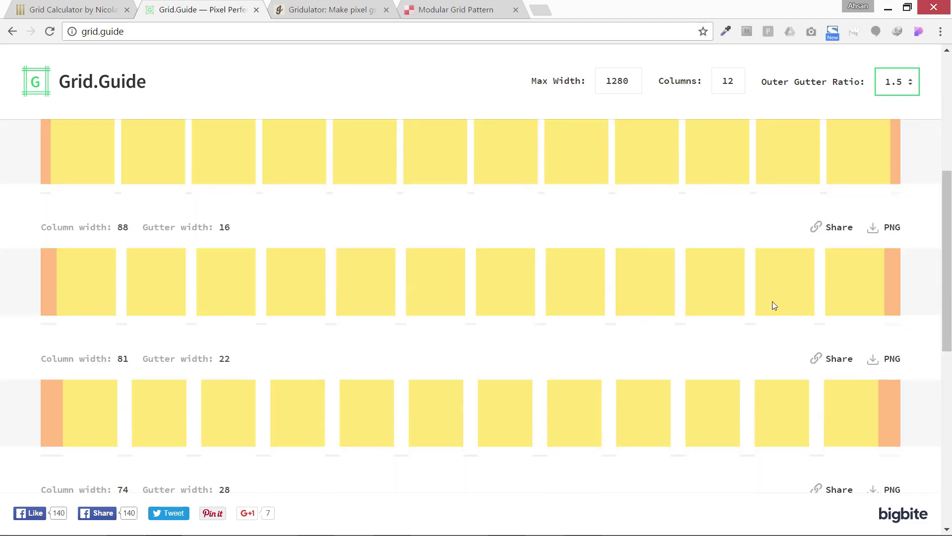
- Download the grid with column width 88 and gutter width 16 as PNG and show the file in its folder
click(892, 228)
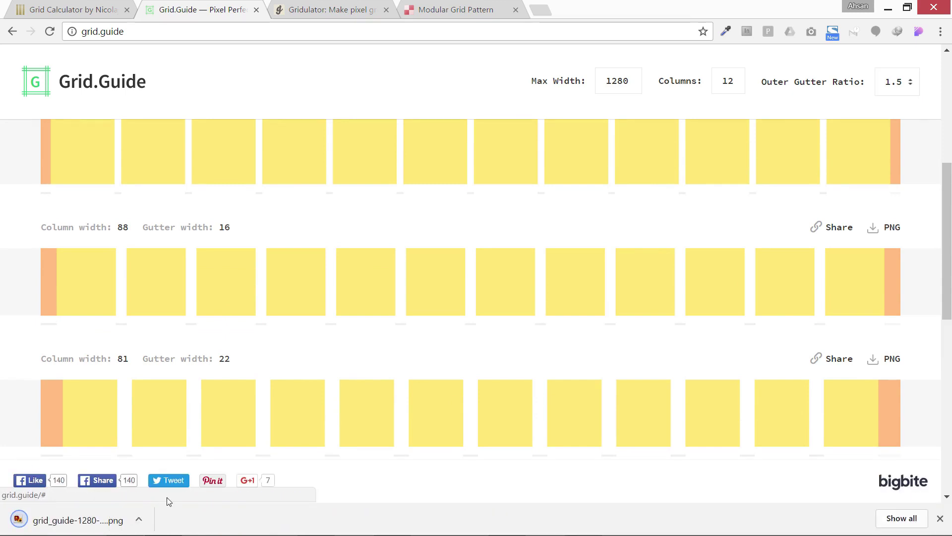
click(139, 520)
click(162, 475)
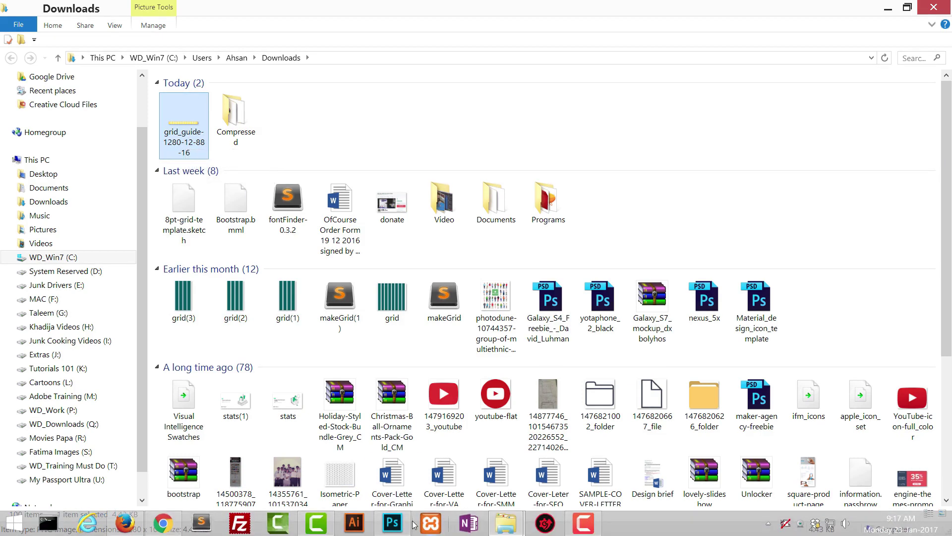
- Switch to Photoshop and create a new 1280 x 2400 px document at 72 pixels/inch with artboards enabled
click(392, 523)
click(27, 6)
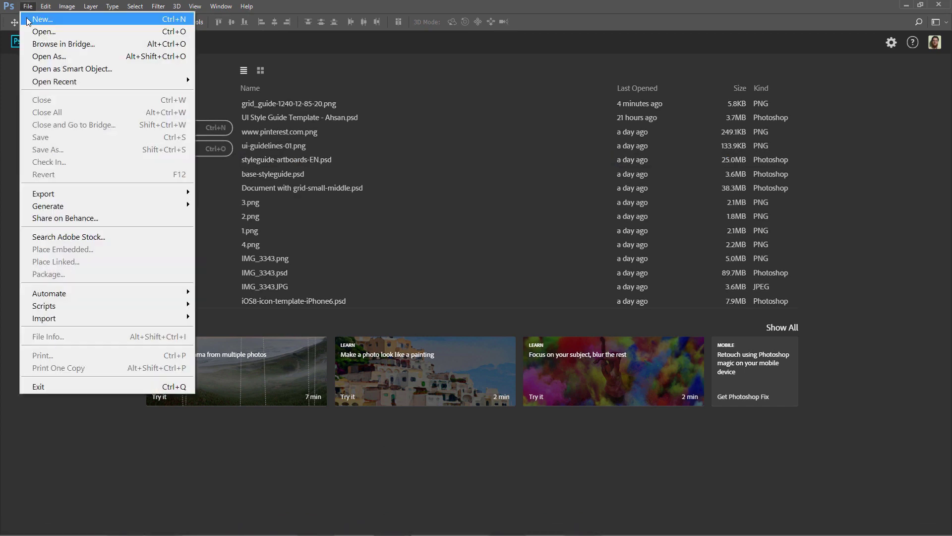
click(43, 19)
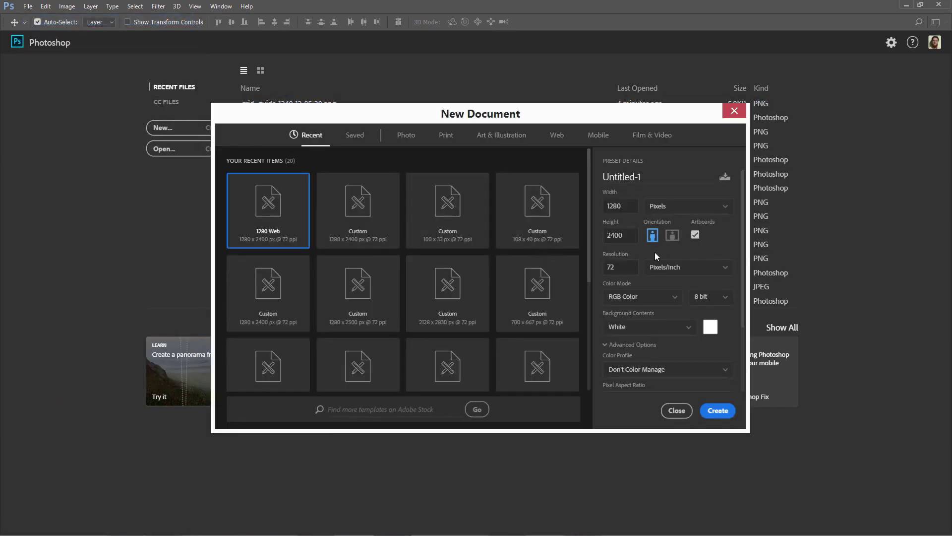
click(611, 238)
click(696, 234)
click(695, 235)
click(714, 411)
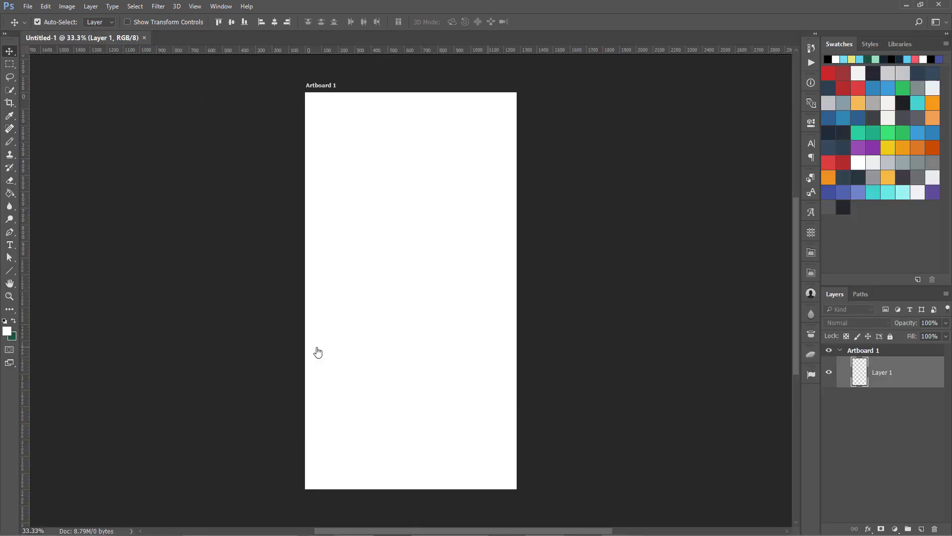
click(907, 5)
drag(184, 130, 402, 331)
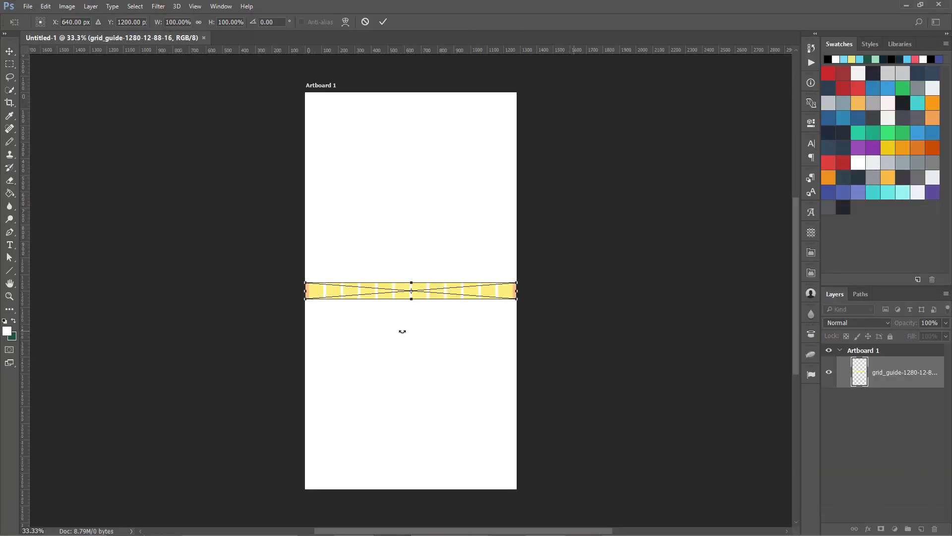
drag(411, 282, 411, 92)
drag(411, 299, 403, 497)
key(Return)
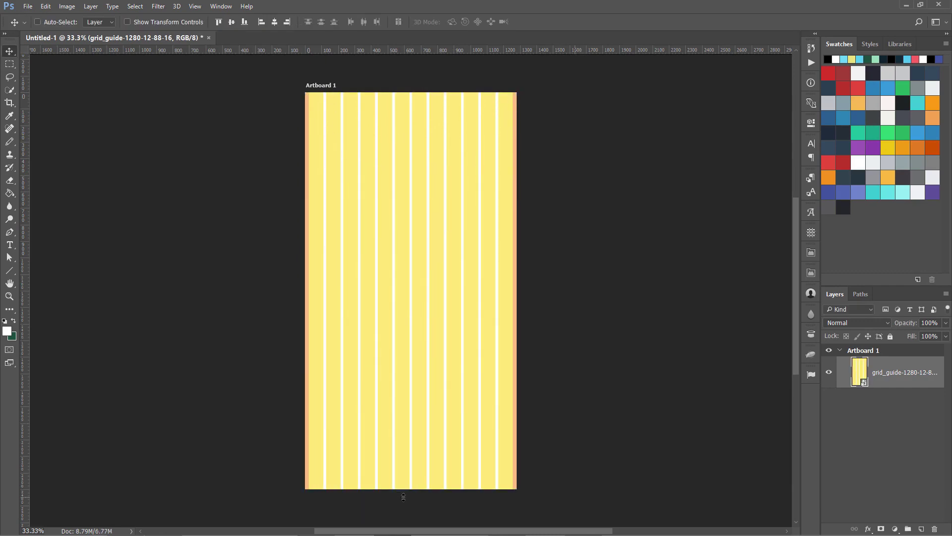
key(ctrl+plus)
key(ctrl+plus)
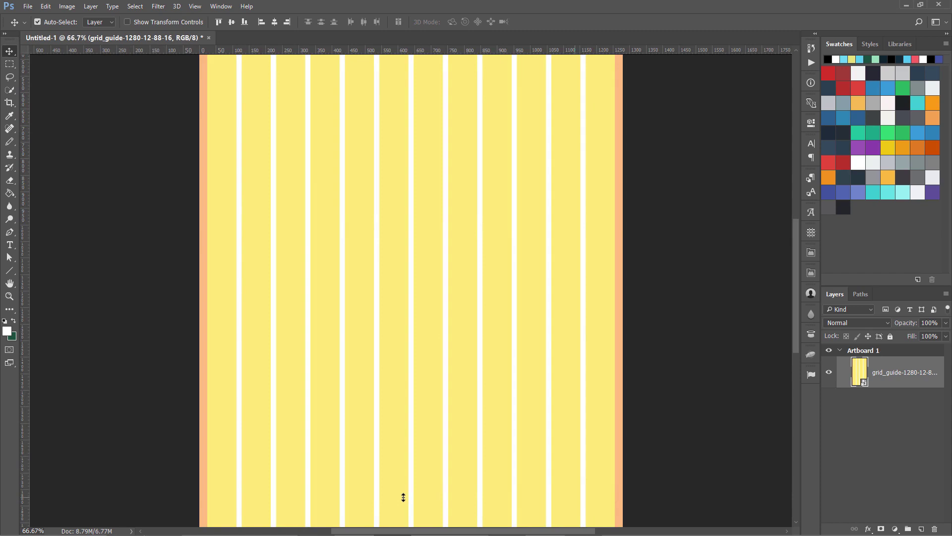
mouse_move(411, 262)
mouse_down()
mouse_move(426, 408)
mouse_move(402, 247)
mouse_up()
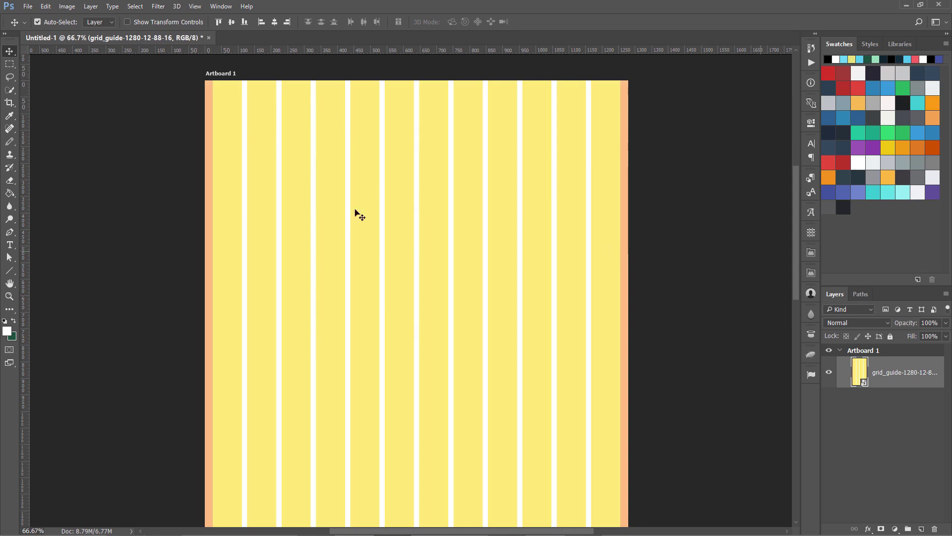
click(195, 6)
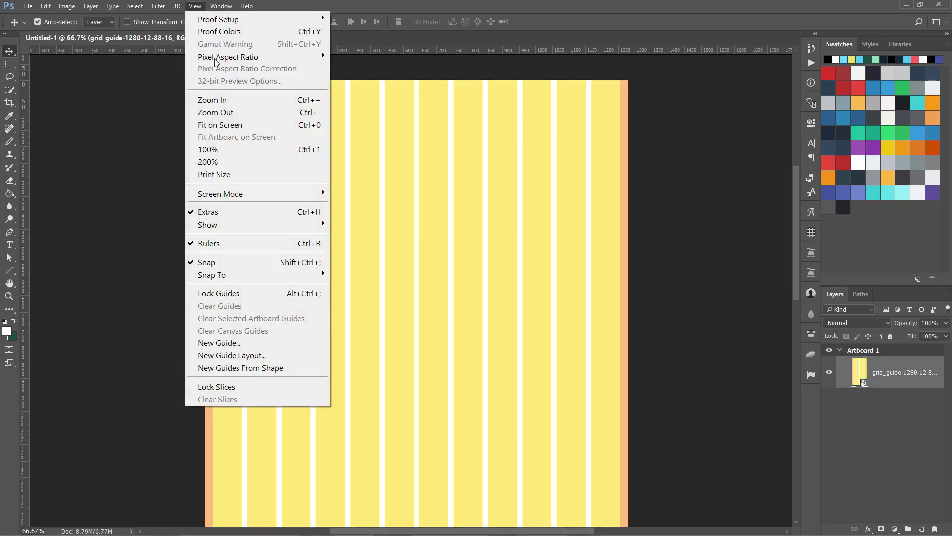
click(234, 355)
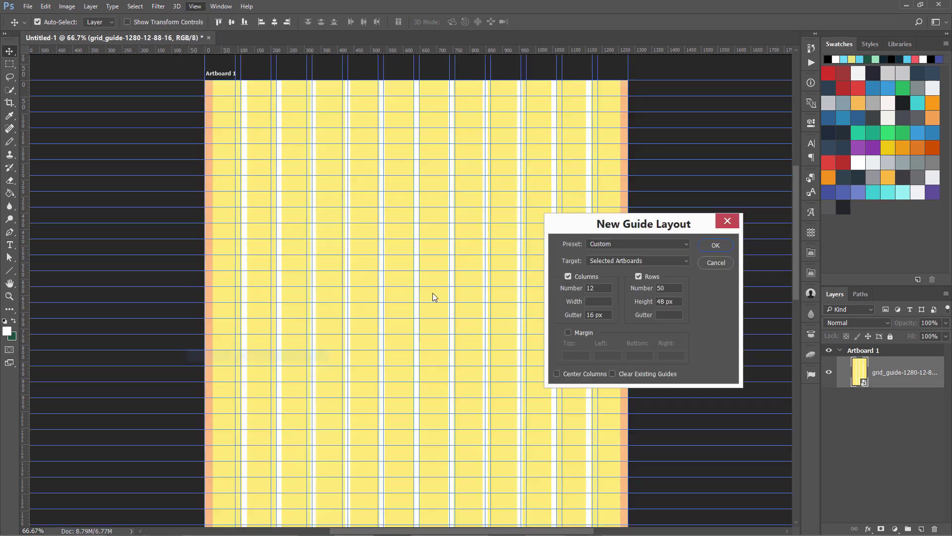
click(715, 264)
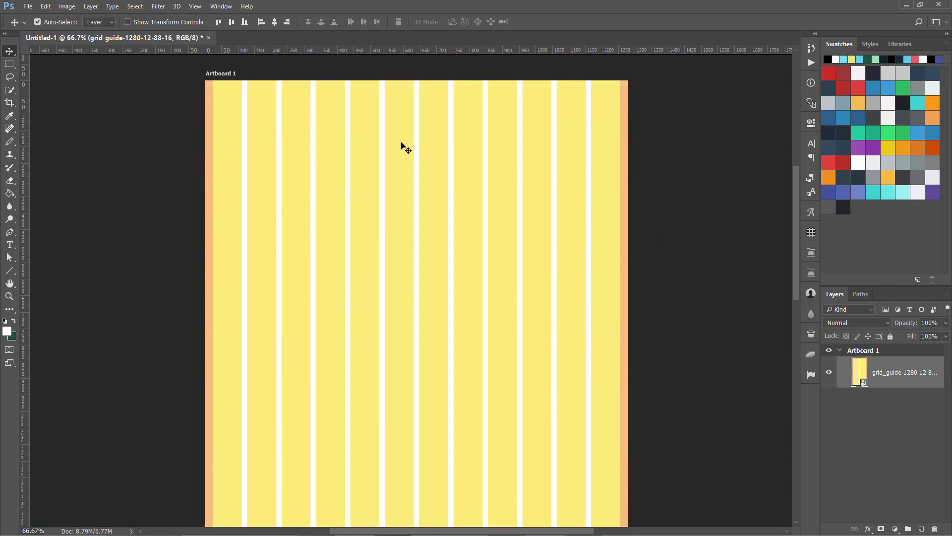
- Lock the placed grid image layer completely
click(890, 336)
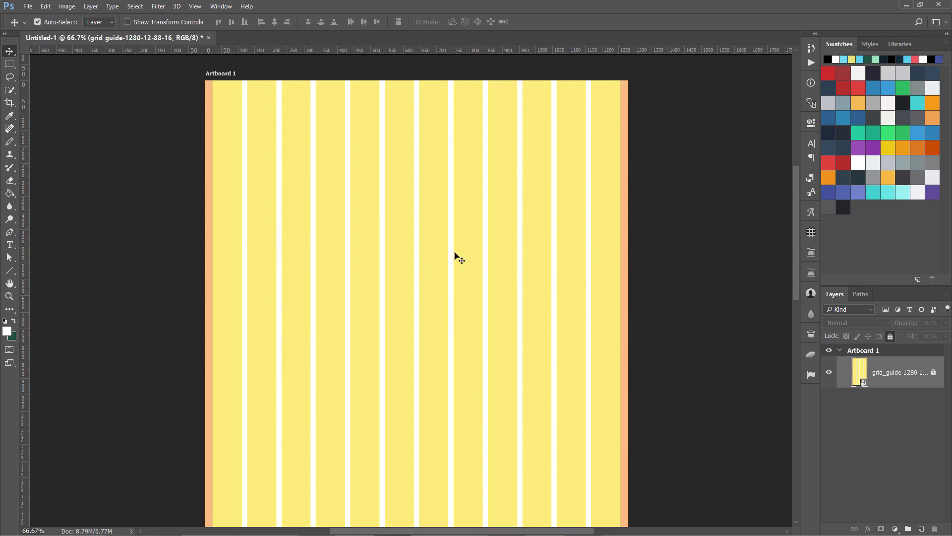
- Switch to Grid Calculator in the browser and look over its grid settings, preview and download options
click(907, 6)
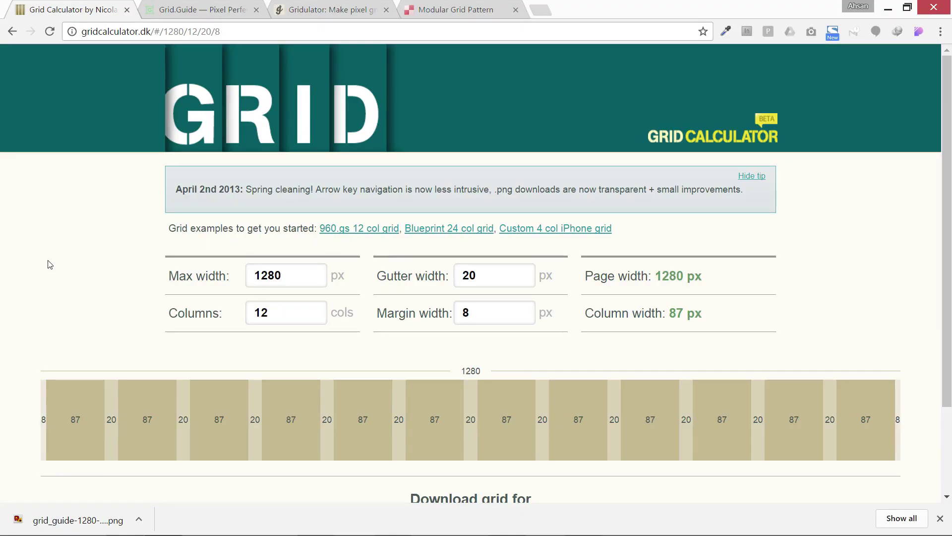
scroll(50, 264, down, 2)
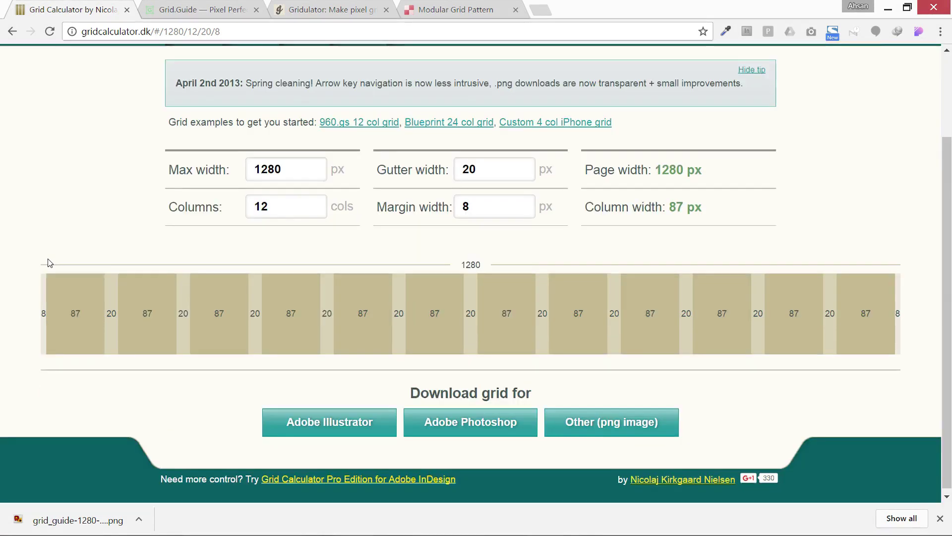
scroll(49, 263, up, 3)
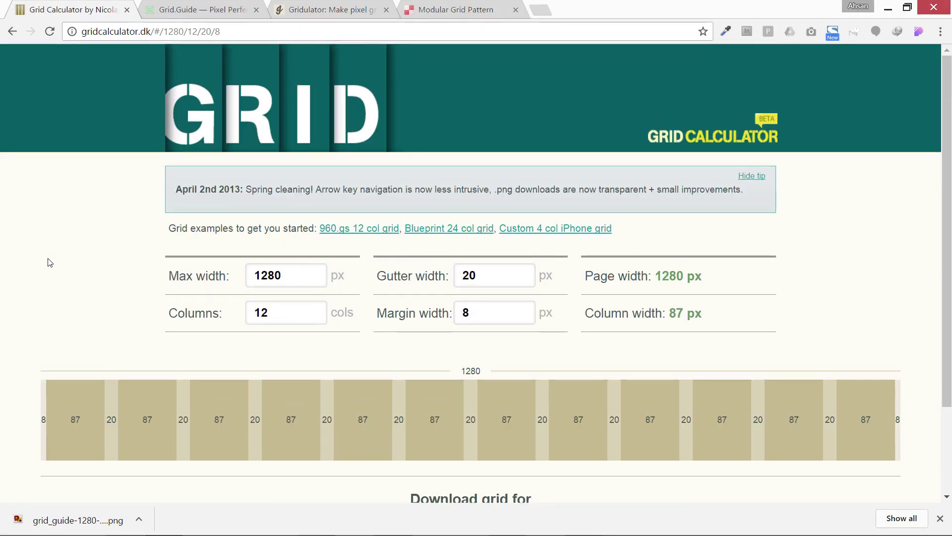
scroll(55, 261, down, 1)
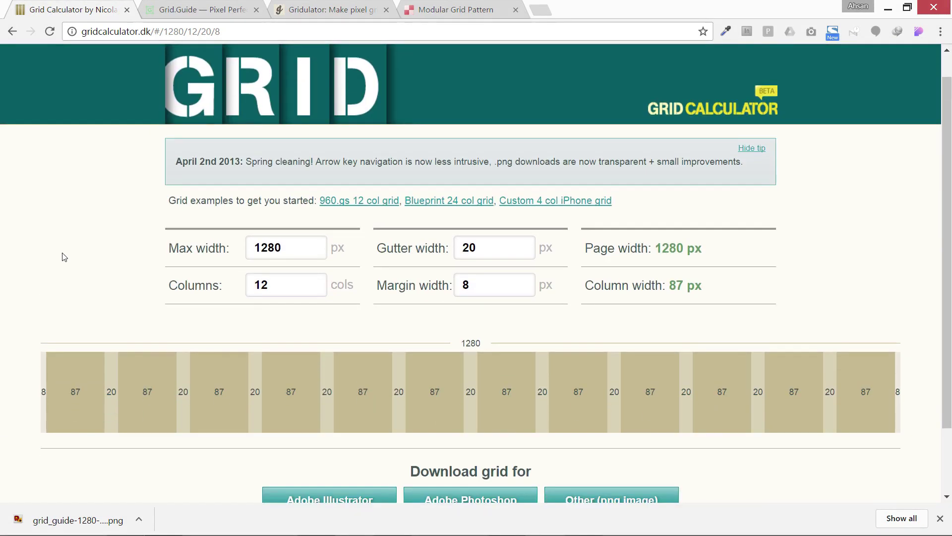
- Set the grid's max width to 768 px and its gutter width to 28 px
double_click(260, 247)
text(76)
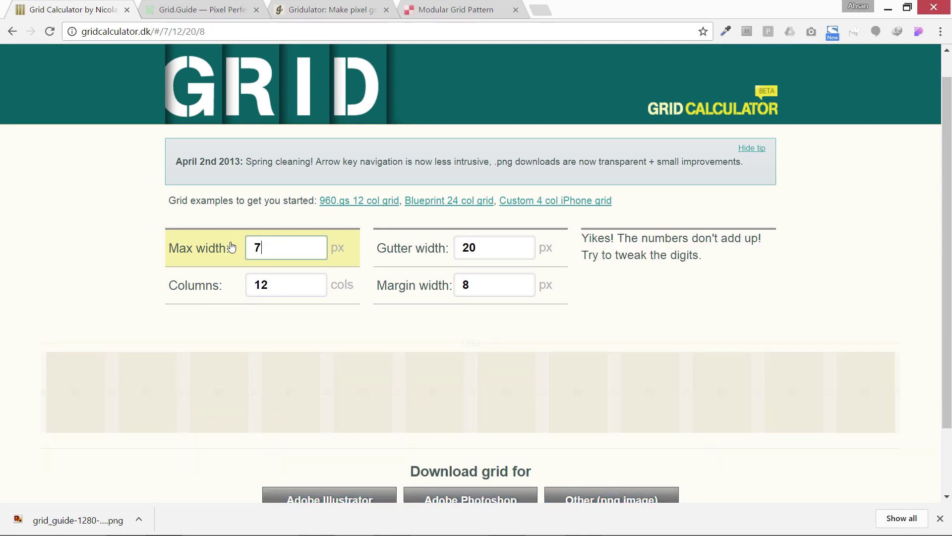
text(8)
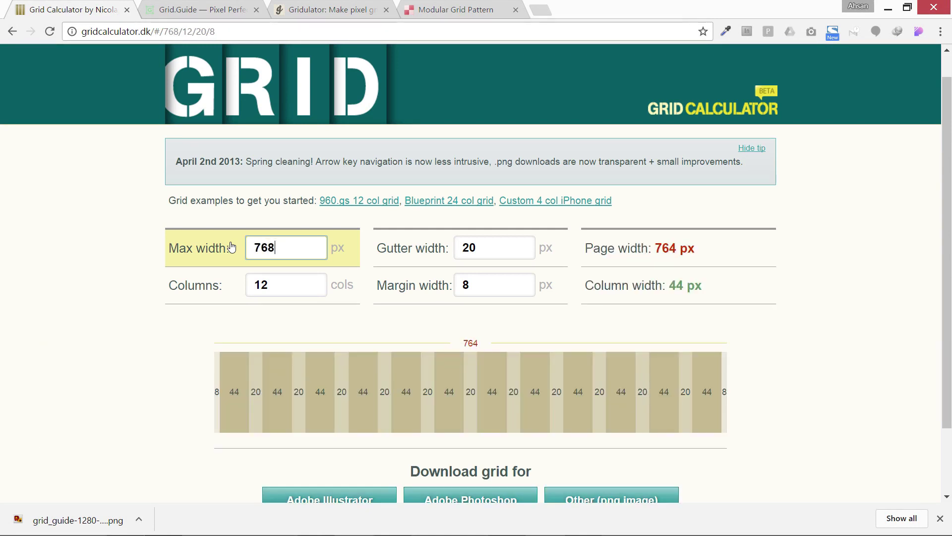
double_click(287, 247)
click(474, 249)
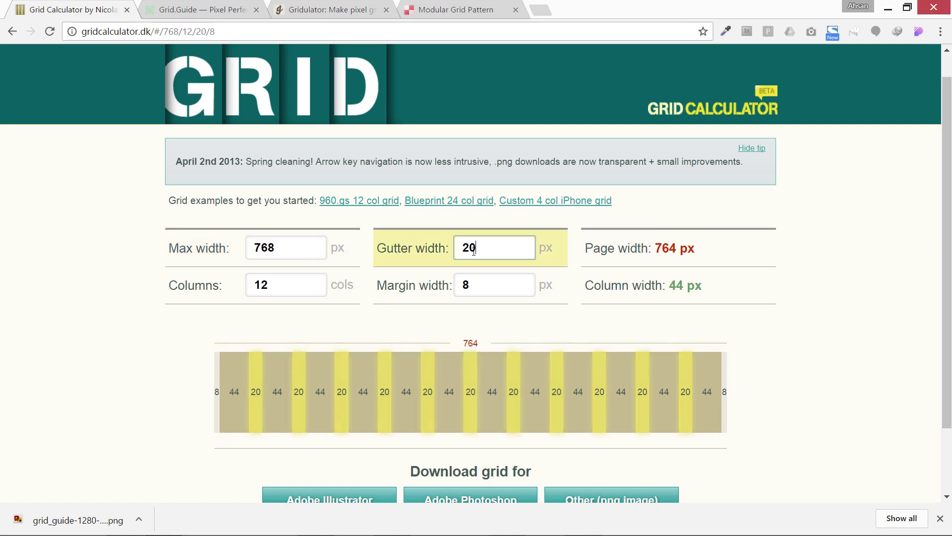
drag(475, 250, 460, 254)
text(28)
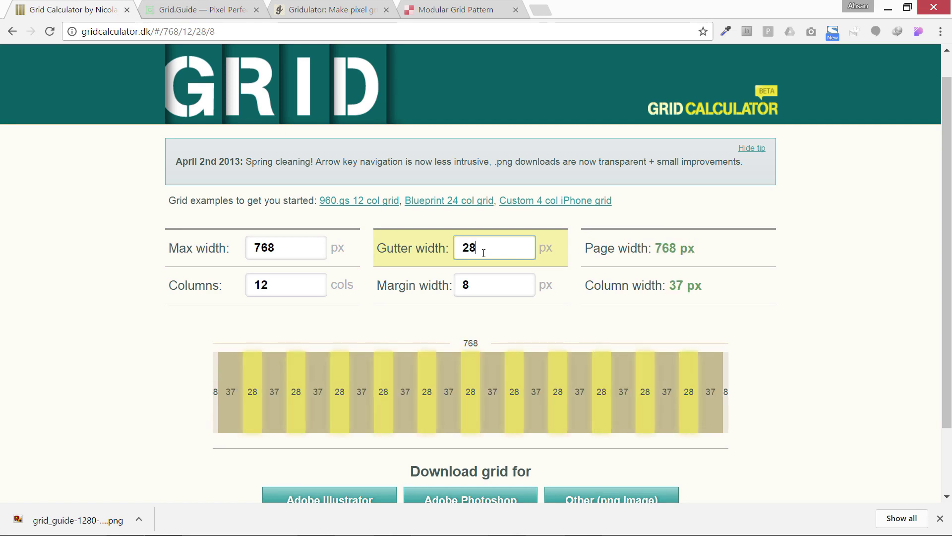
- Set the grid to 8 columns with a margin width of 0 px
drag(485, 285, 460, 286)
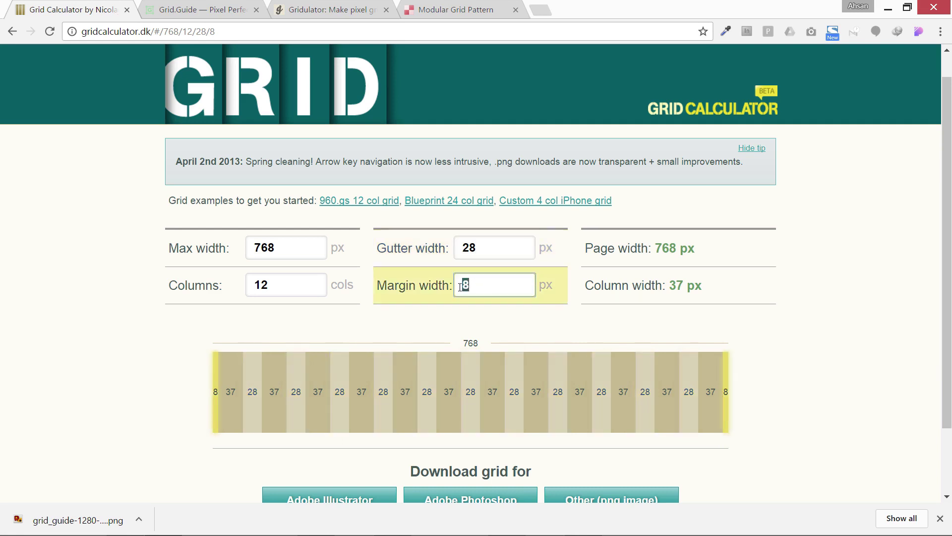
drag(276, 284, 254, 287)
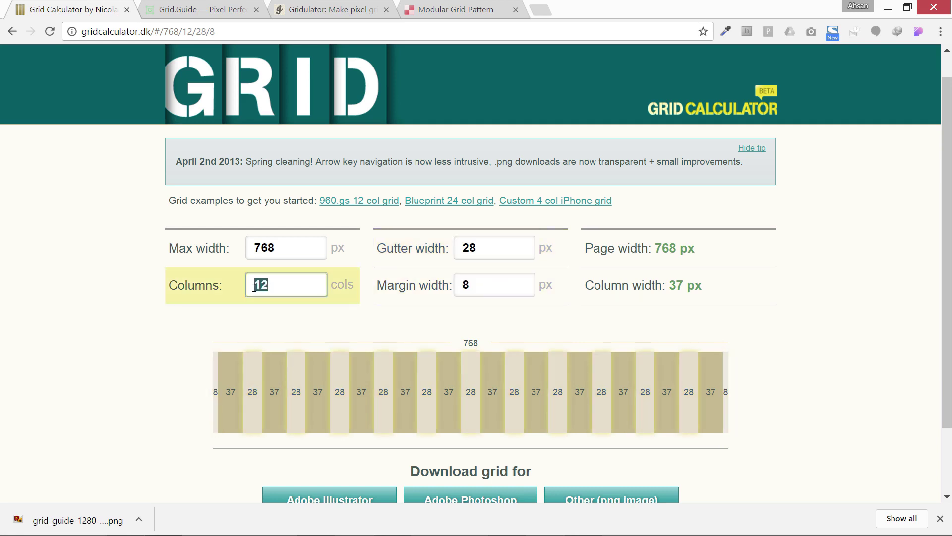
text(8)
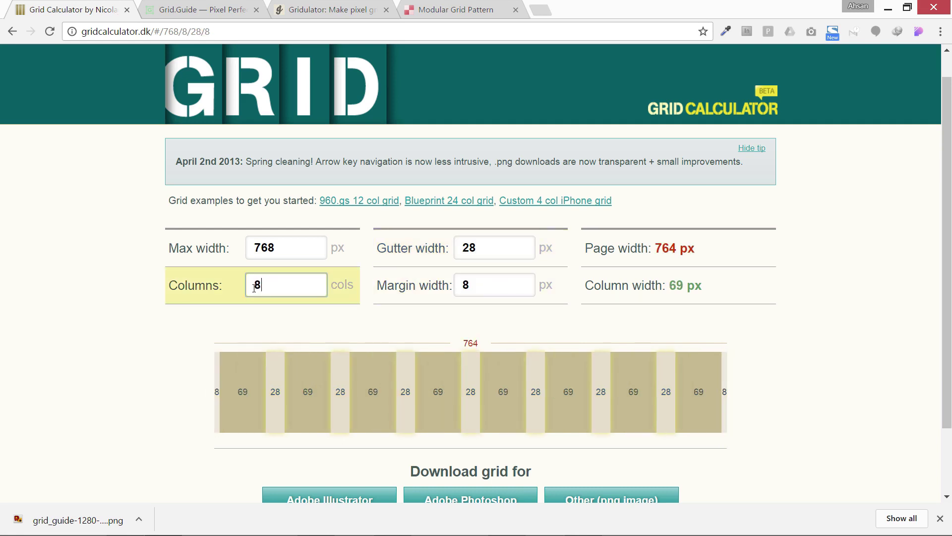
click(442, 293)
text(0)
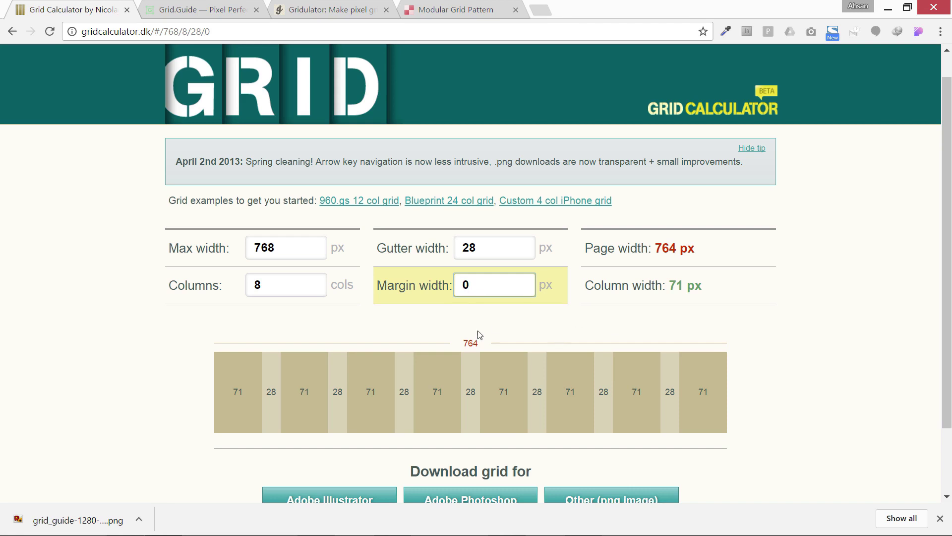
click(493, 245)
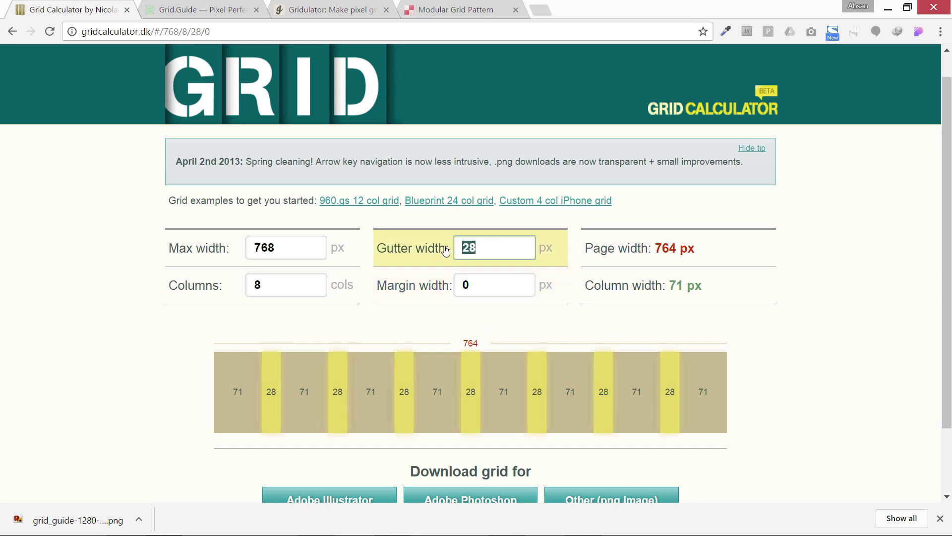
- Set the max width to 1280 px and the gutter width to 20 px
click(306, 248)
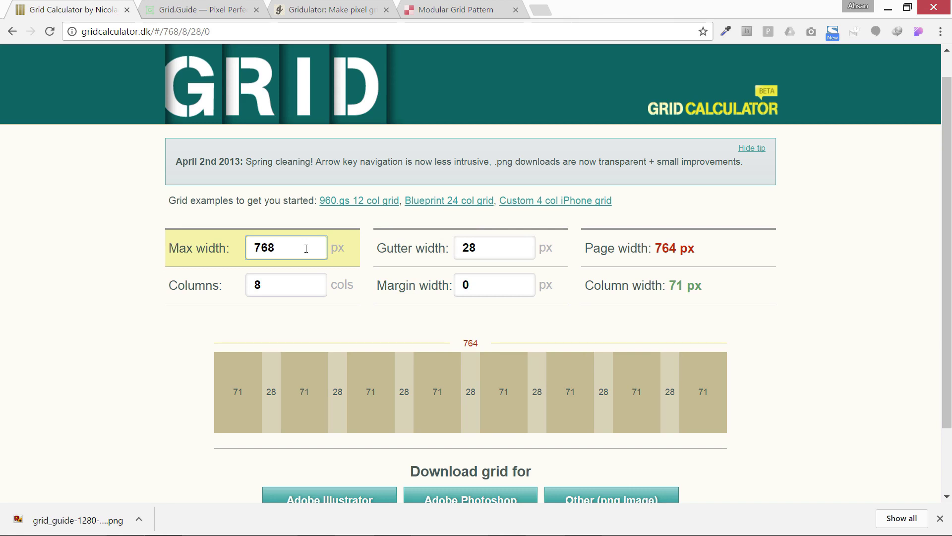
drag(290, 249, 246, 257)
text(1280)
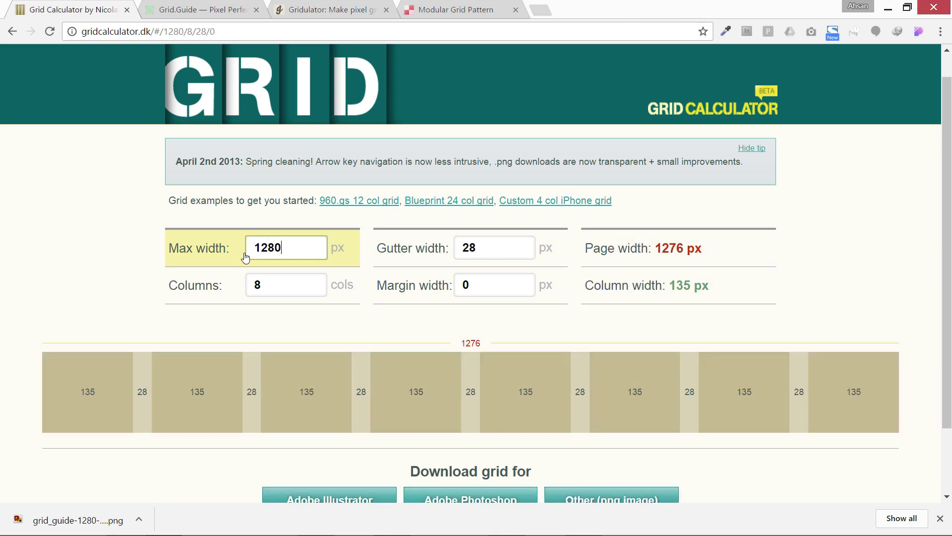
click(491, 248)
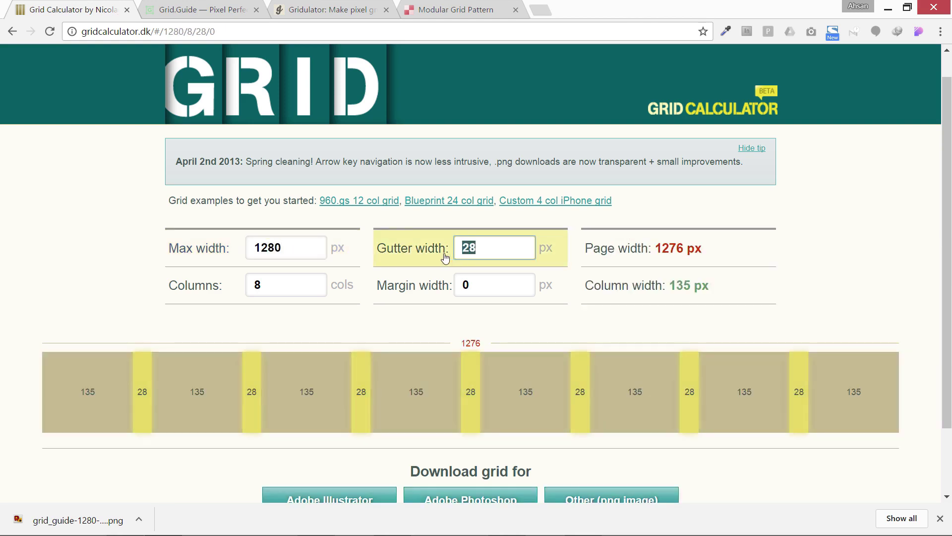
text(20)
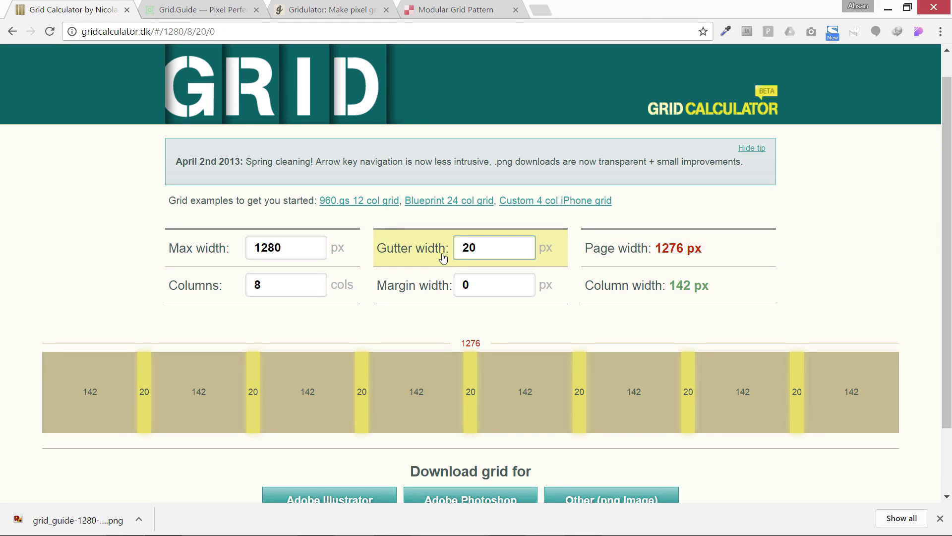
- Set the margin width to 10 px and the number of columns to 12
click(478, 279)
click(448, 295)
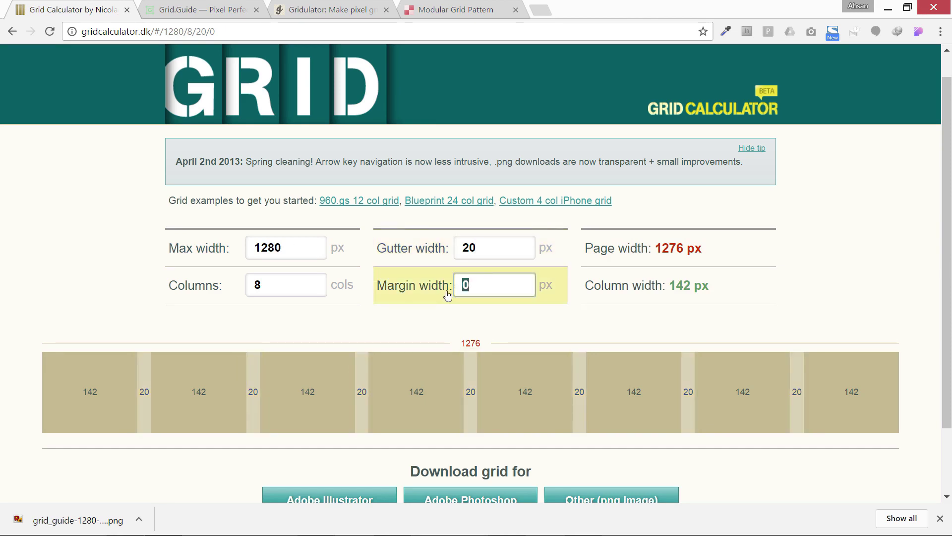
text(10)
click(236, 289)
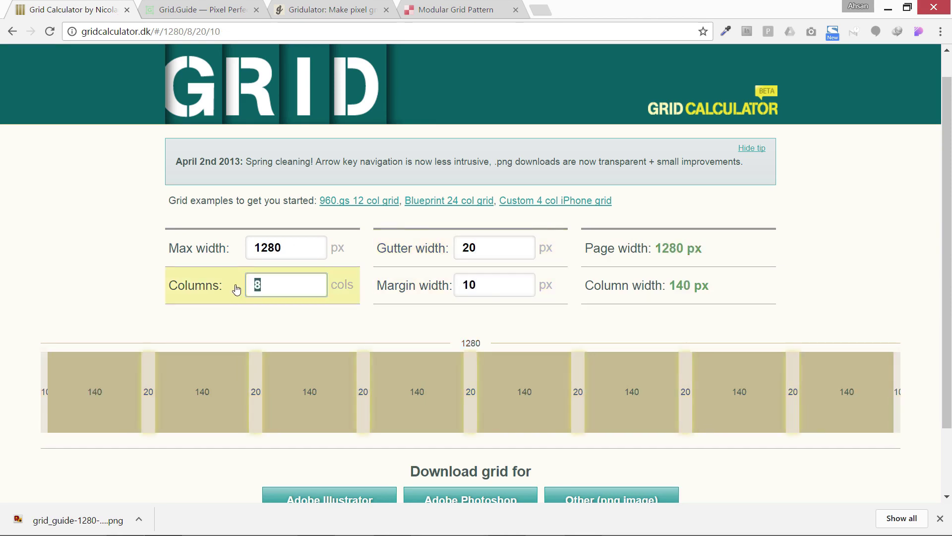
text(12)
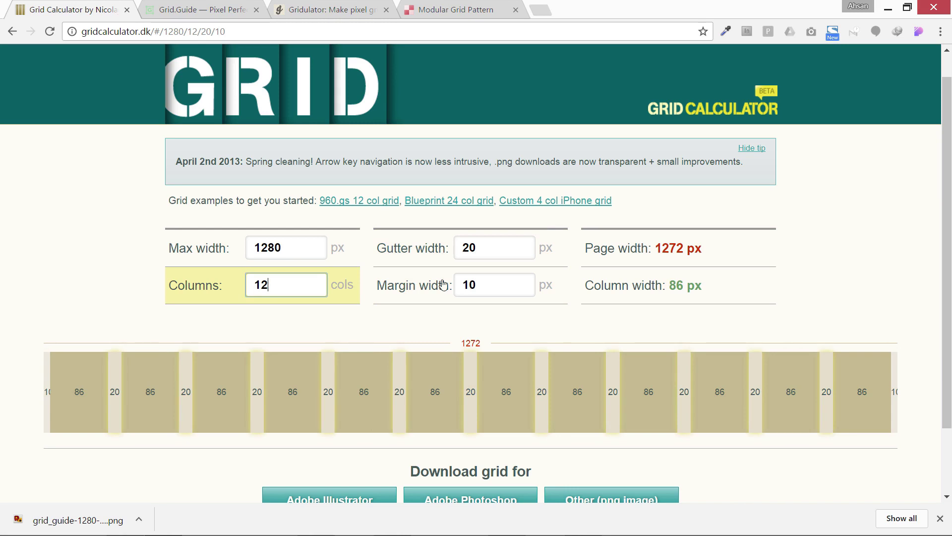
- Set the gutter width to 24 px and check the calculated page width against the max width
click(495, 275)
click(443, 256)
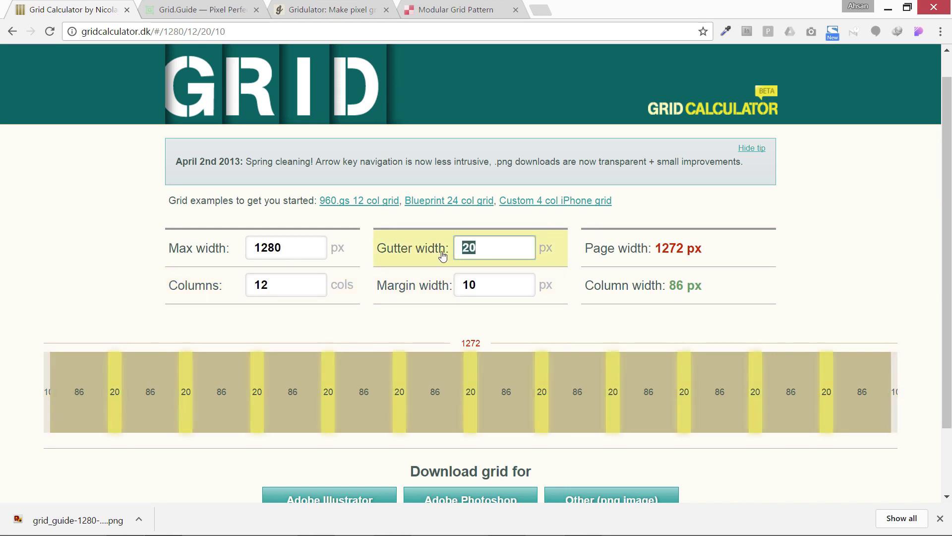
text(24)
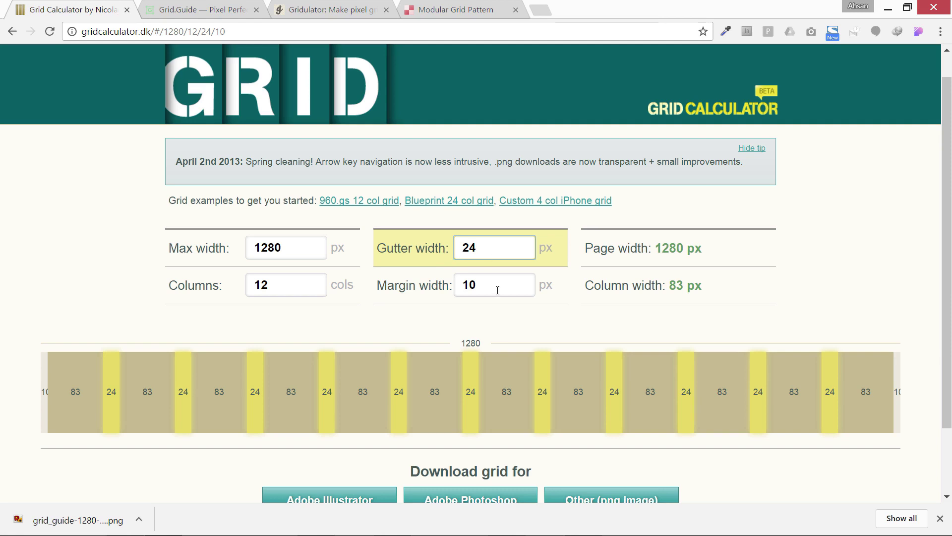
click(443, 292)
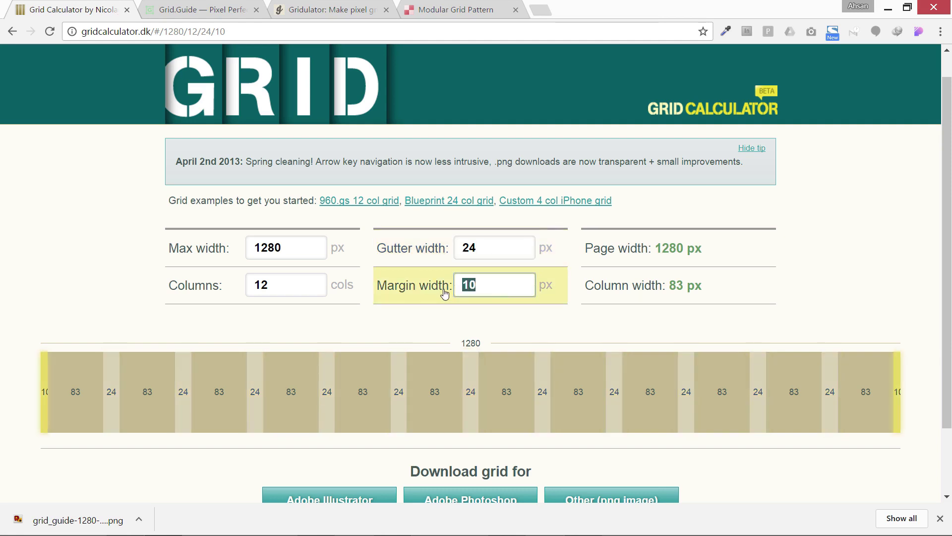
drag(655, 246, 707, 250)
click(697, 260)
click(716, 254)
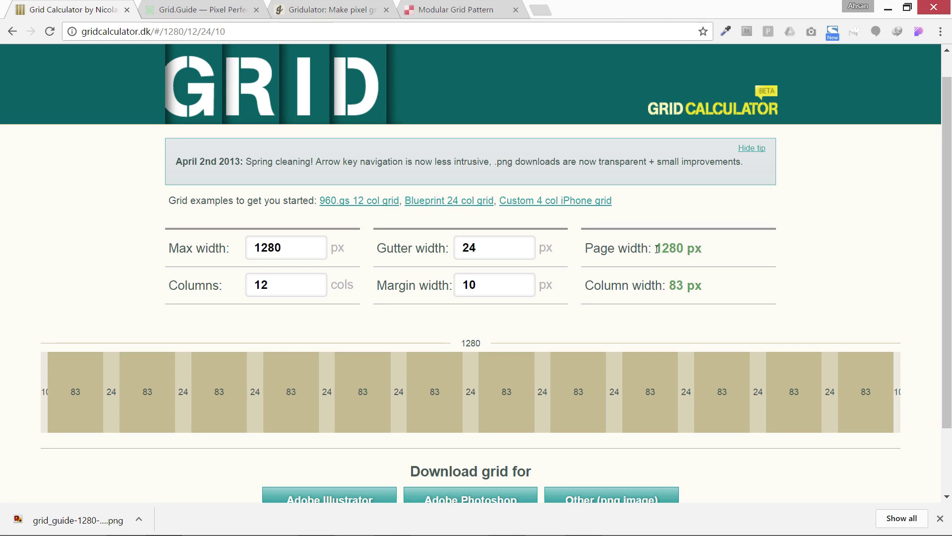
drag(658, 250, 717, 247)
click(687, 258)
- On Grid.Guide, set the outer gutter ratio to 0 and compare the gutter widths of the suggested grids
click(197, 11)
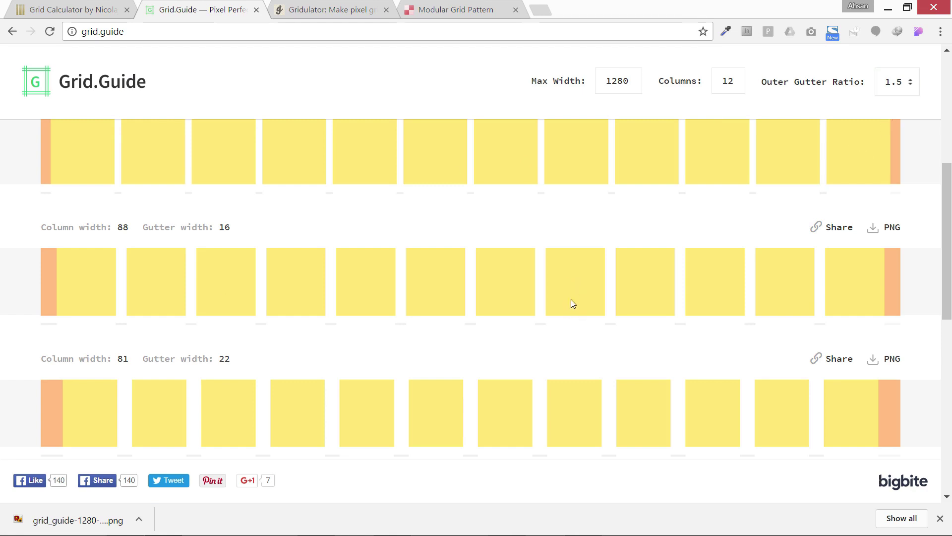
click(893, 81)
click(892, 102)
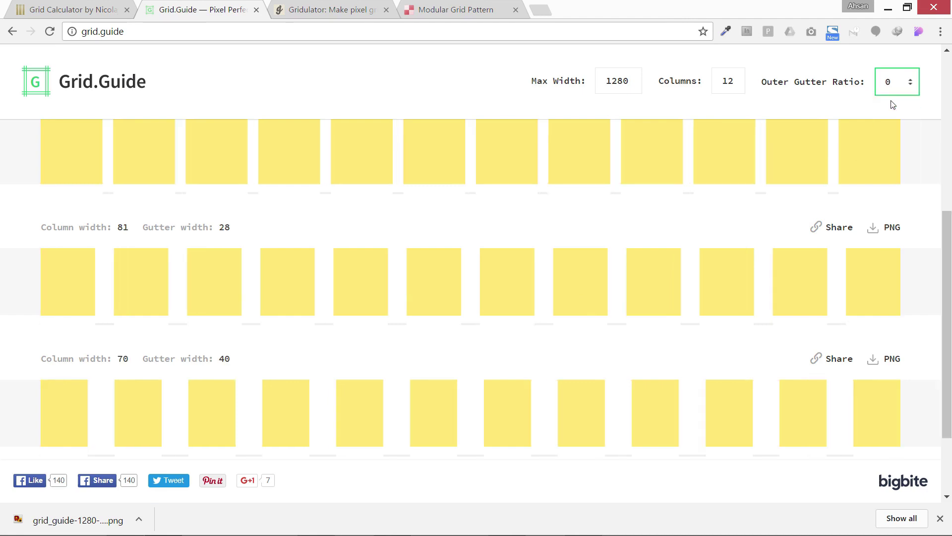
scroll(229, 295, up, 3)
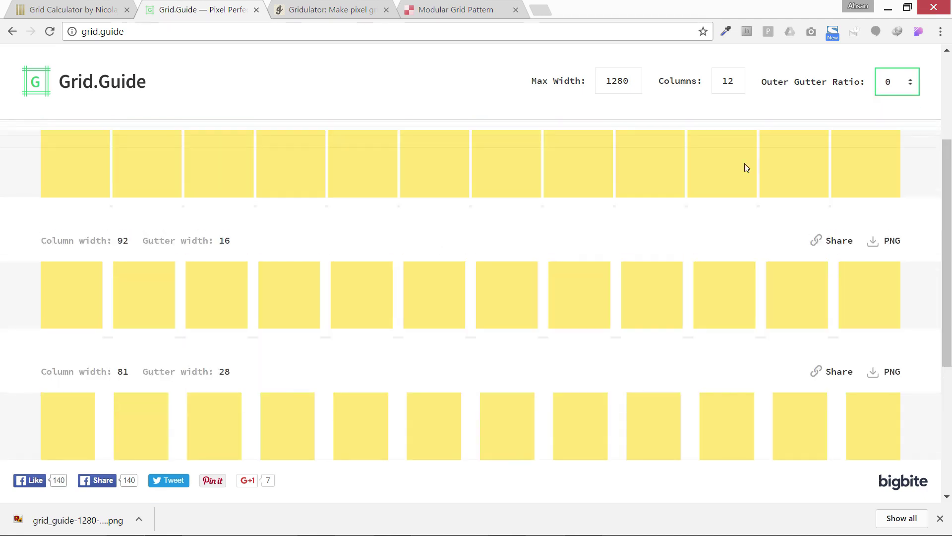
double_click(222, 372)
scroll(236, 366, down, 2)
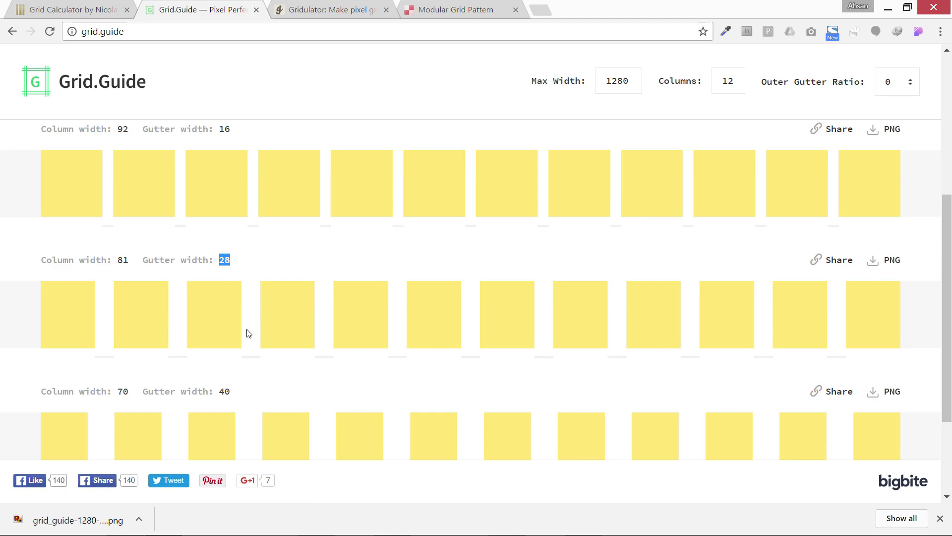
scroll(399, 338, up, 1)
scroll(313, 279, up, 1)
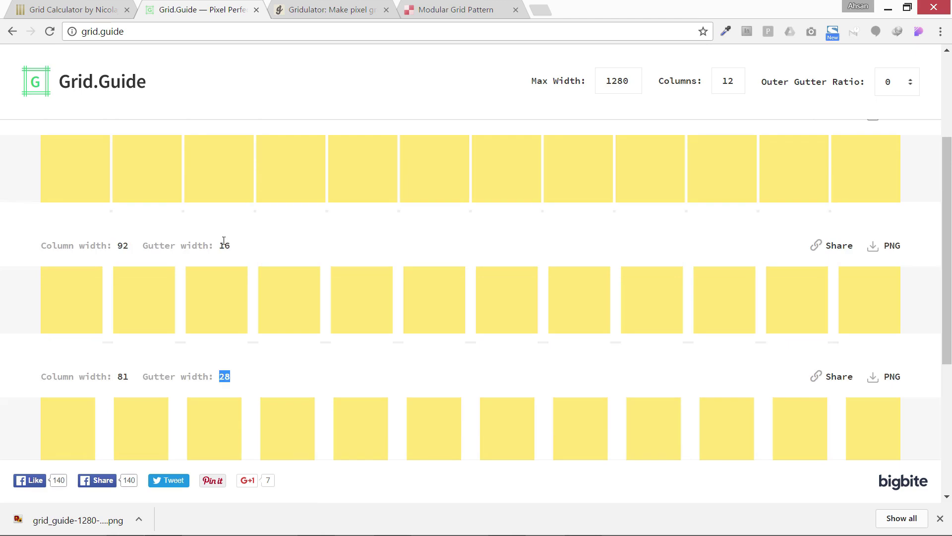
drag(221, 246, 242, 244)
- Open the Gridulator page and review its overall width and number of columns settings
click(317, 11)
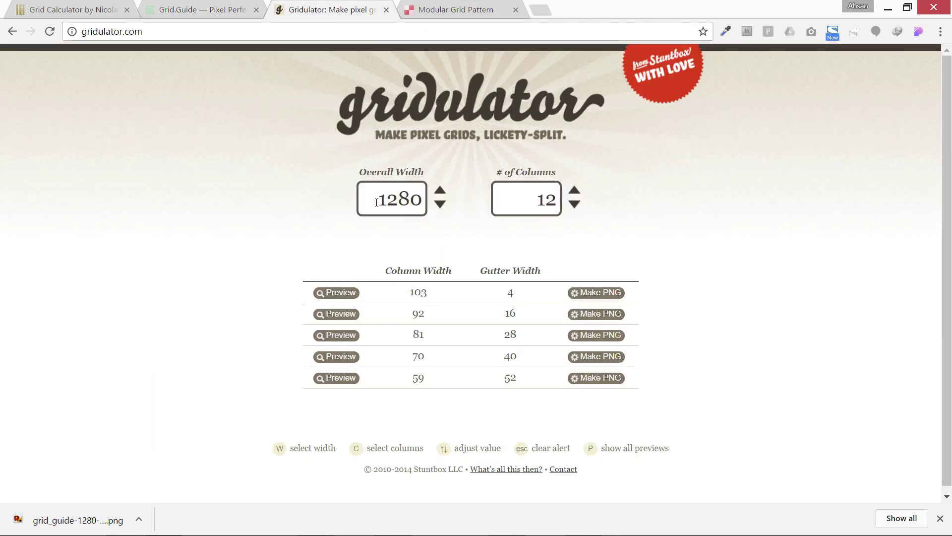
drag(376, 199, 421, 195)
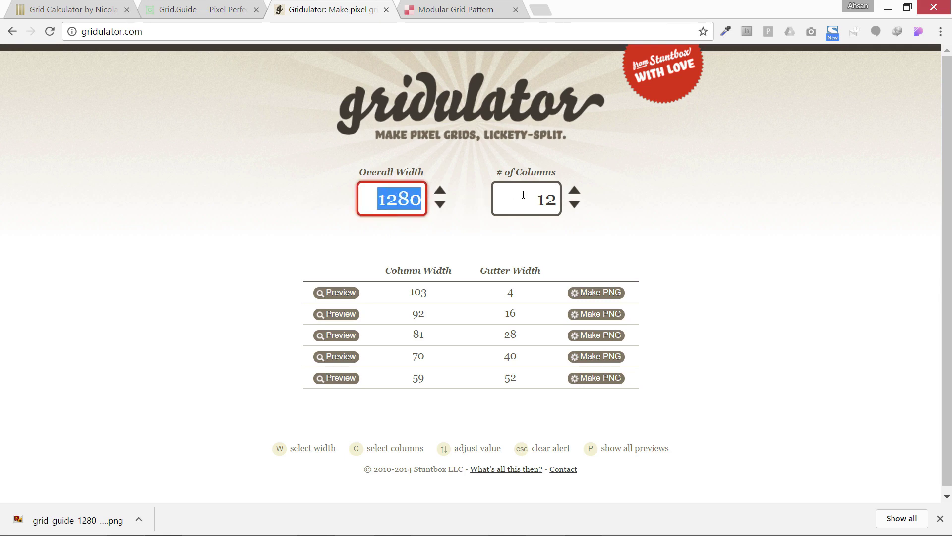
click(532, 196)
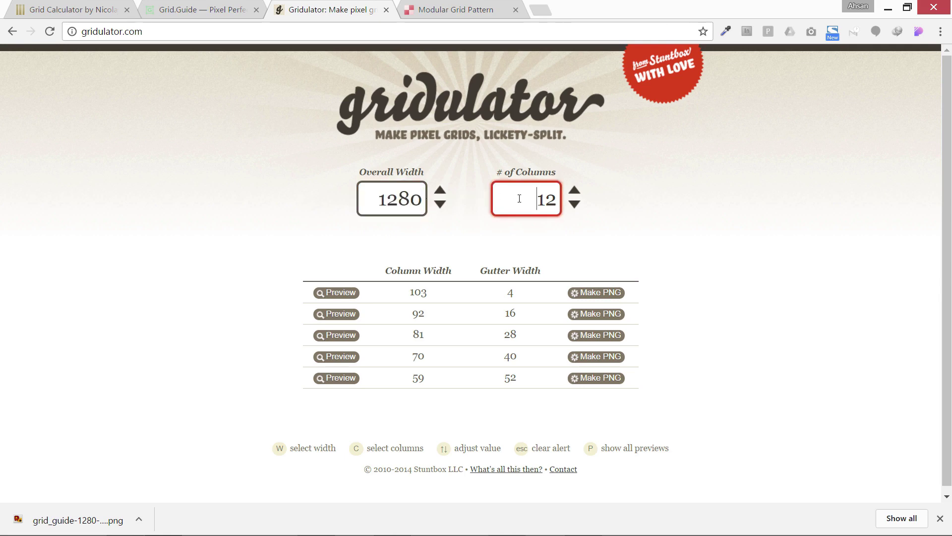
click(400, 204)
drag(532, 199, 554, 205)
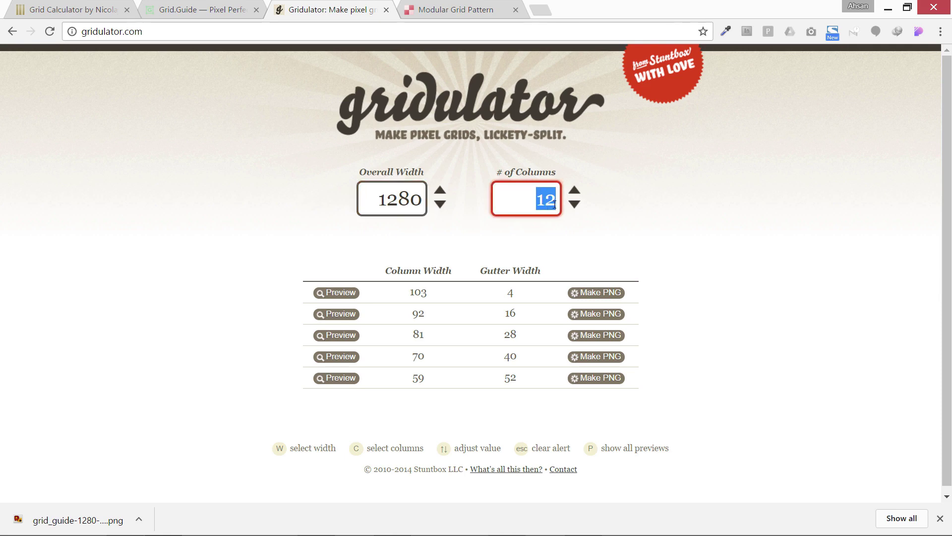
click(712, 252)
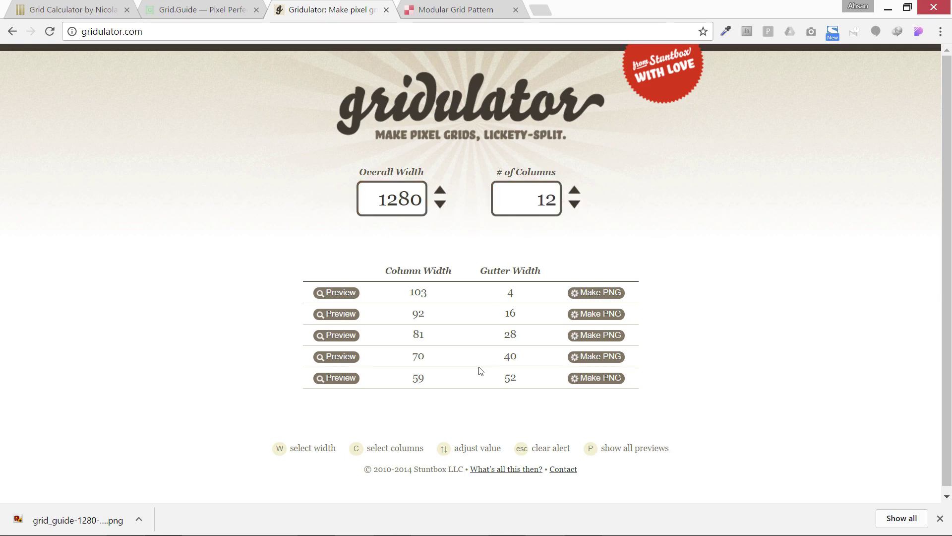
- Review the listed column and gutter widths, and download the grid with column width 70 and gutter width 40 as PNG
double_click(511, 293)
drag(412, 293, 427, 292)
click(678, 421)
click(592, 357)
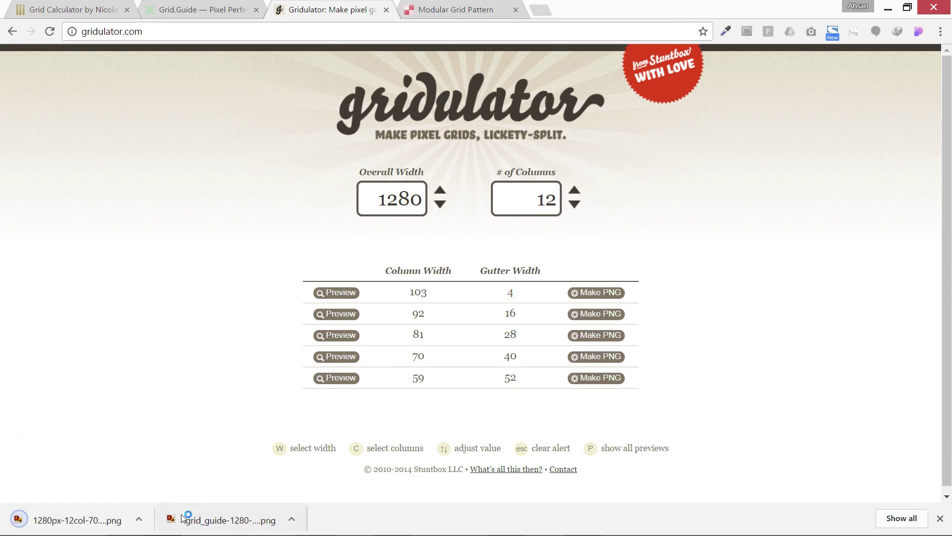
- Show the downloaded 1280px-12col-70w-40gut PNG in its folder, open it in the photo viewer to inspect it, and close the viewer
click(132, 519)
click(153, 473)
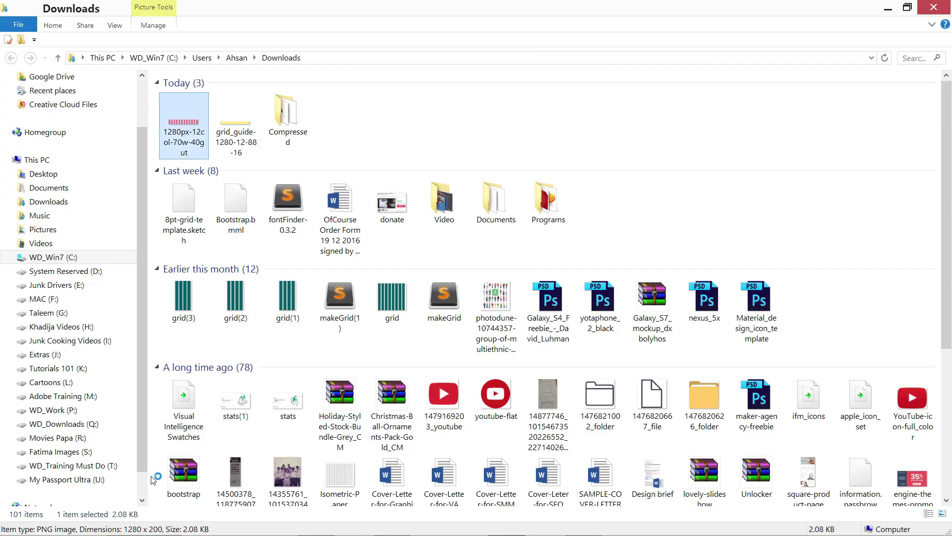
double_click(193, 145)
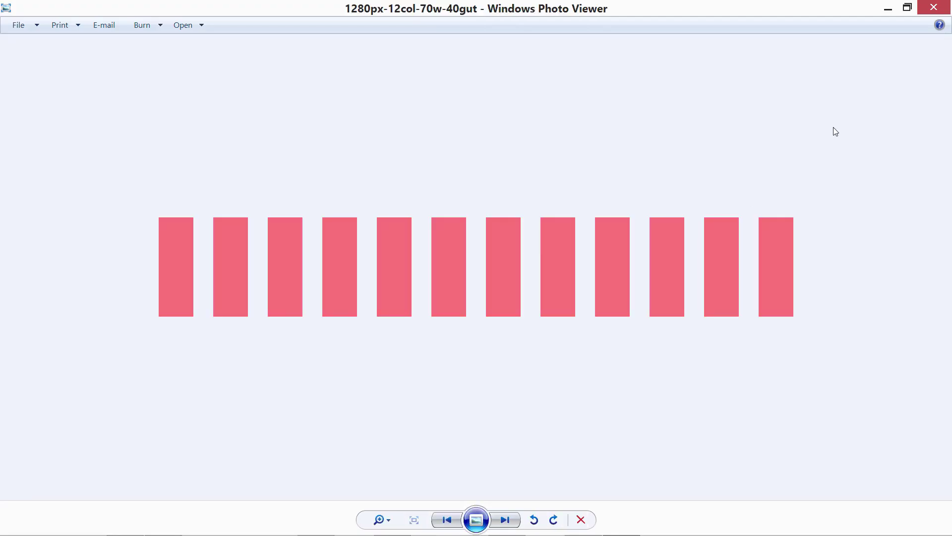
click(929, 11)
click(933, 7)
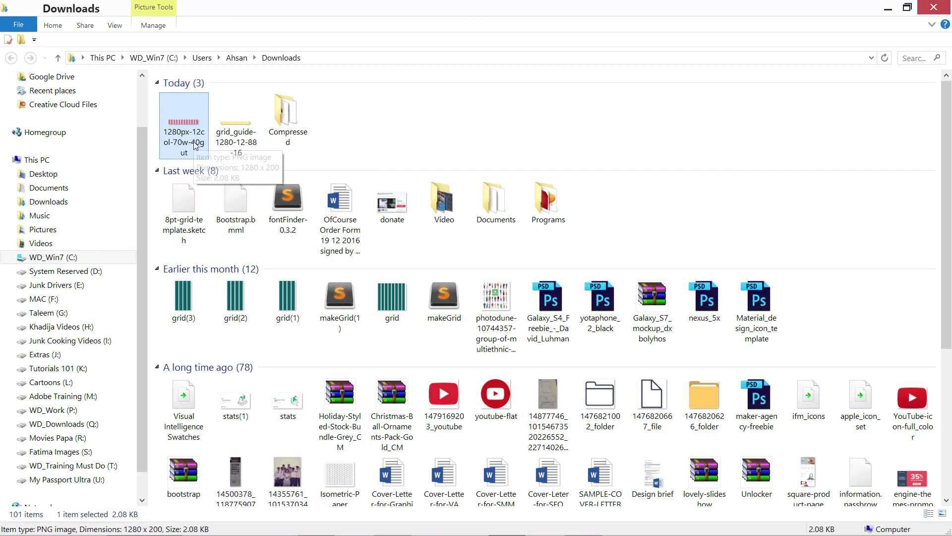
click(222, 144)
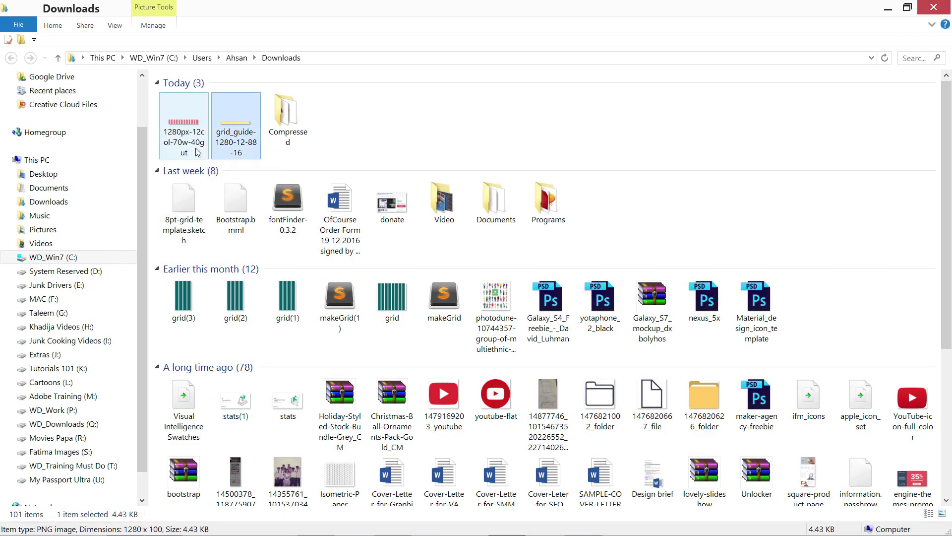
- Switch to the Modular Grid Pattern page, preview a module height of 6, and set the module height back to 4
mouse_move(125, 526)
click(166, 449)
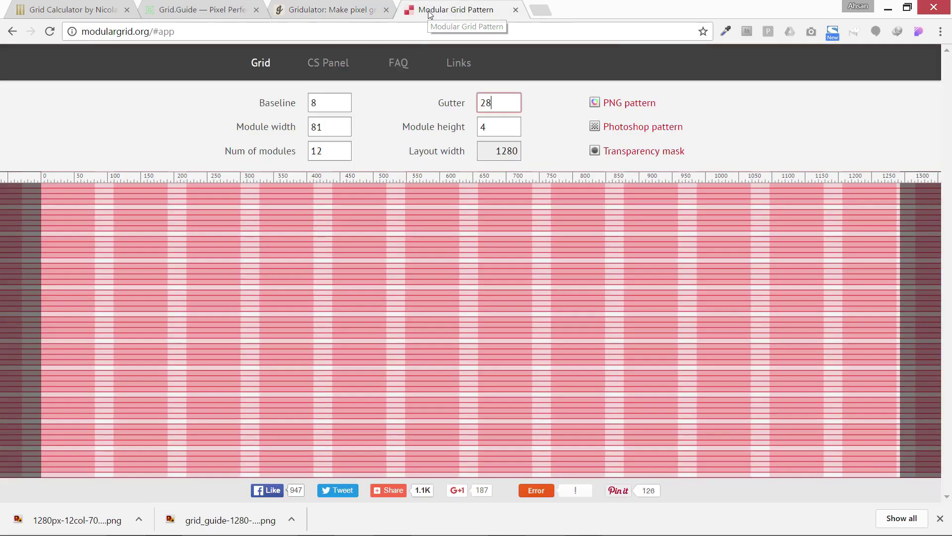
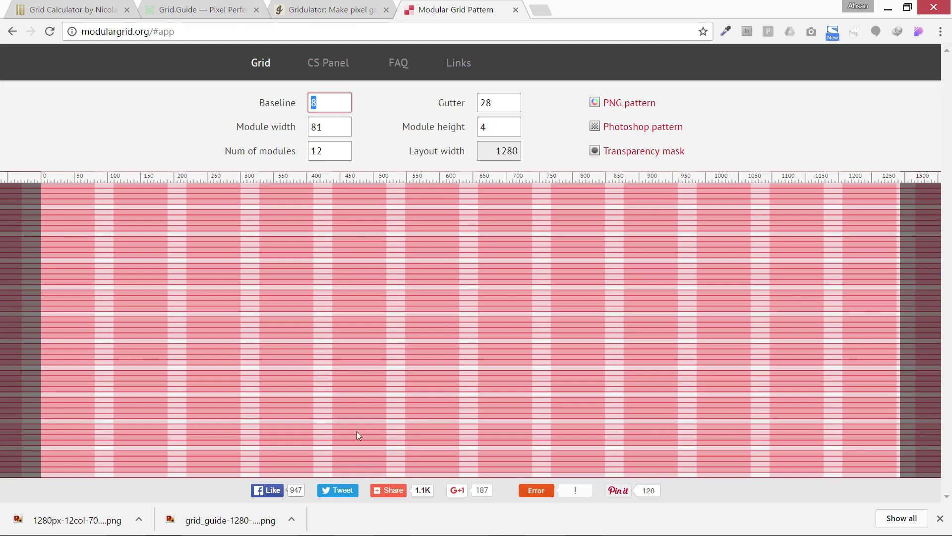
click(486, 128)
text(6)
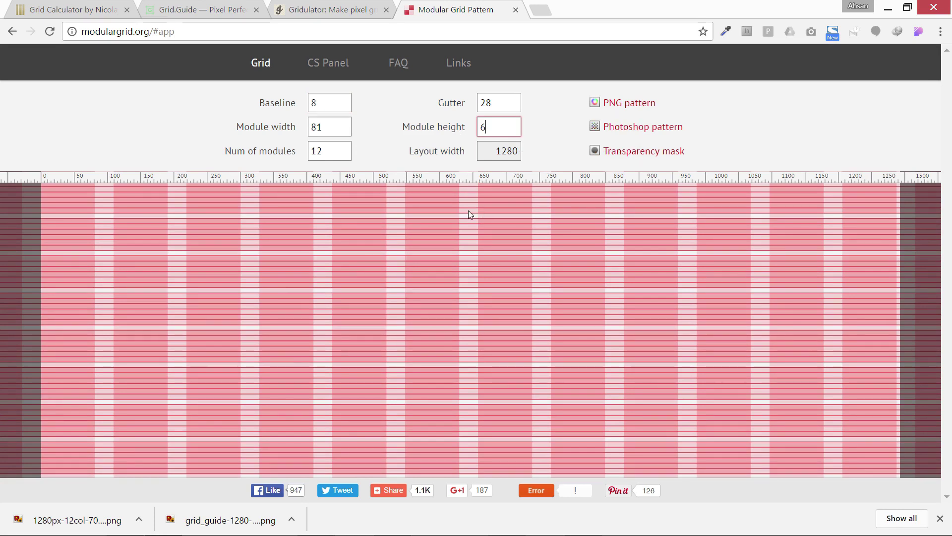
click(480, 128)
text(4)
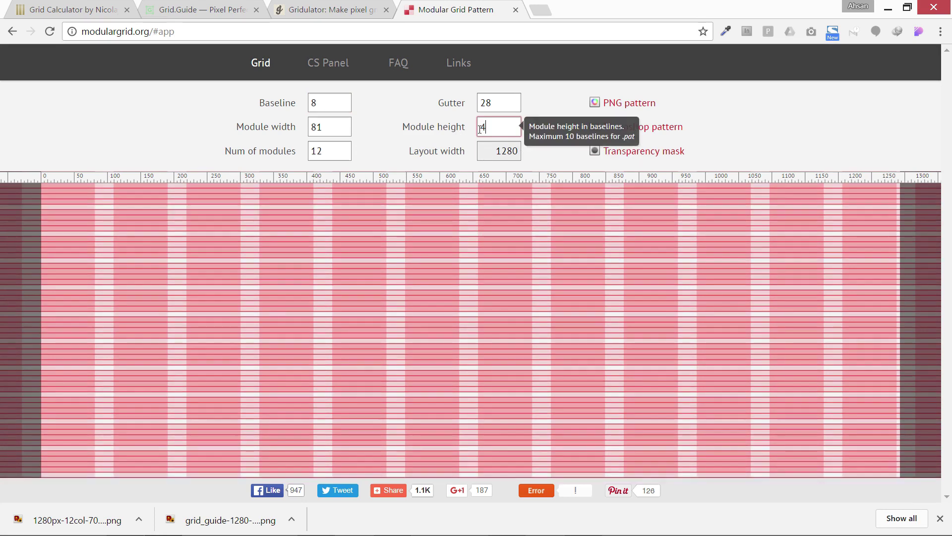
- Review the gutter, module width, number of modules and module height settings of the modular grid
click(502, 101)
click(330, 127)
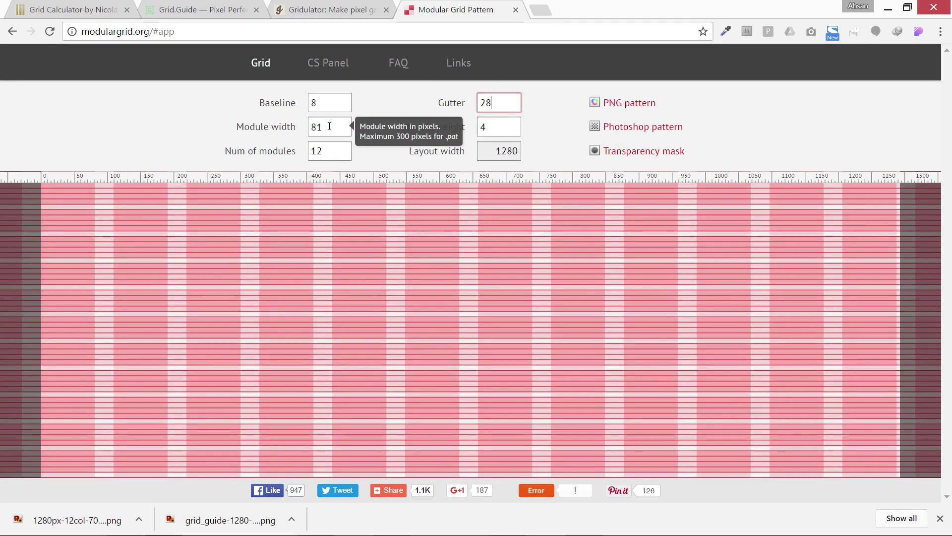
double_click(329, 147)
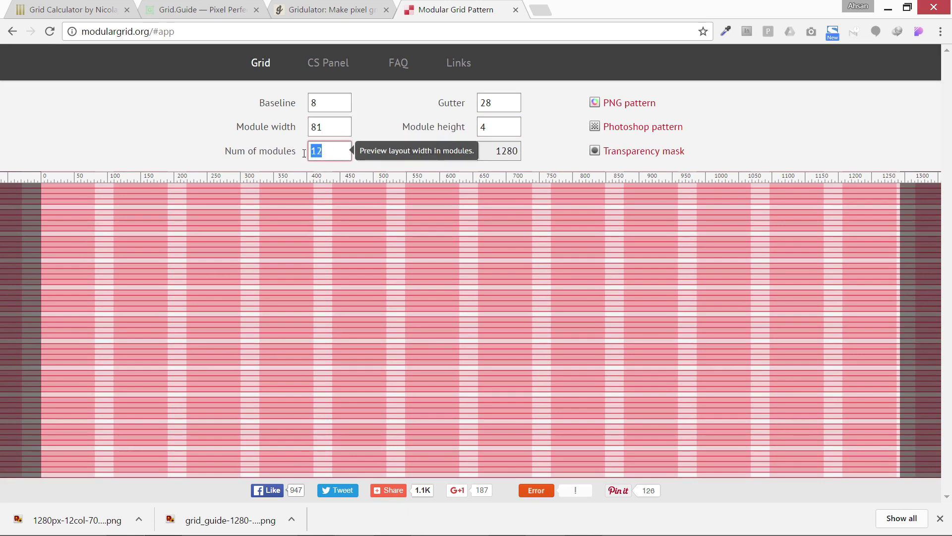
click(320, 154)
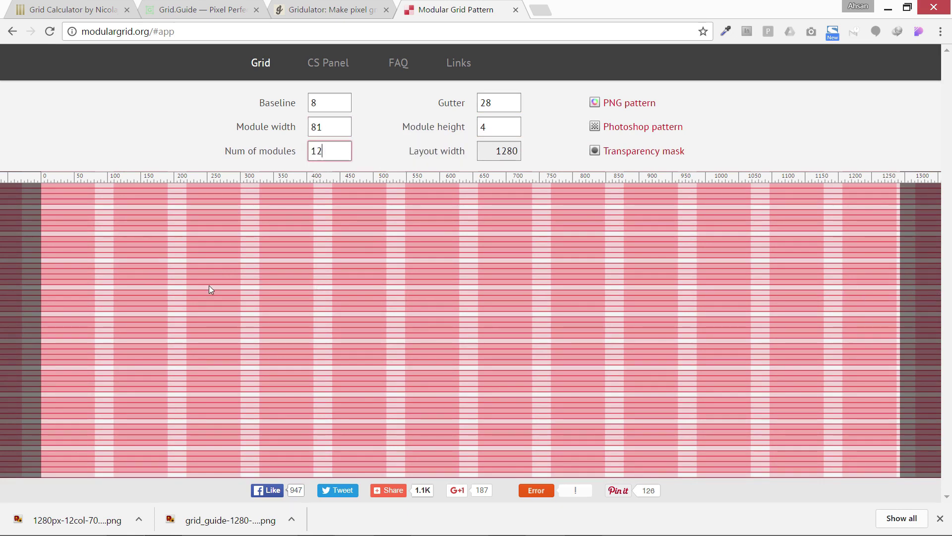
double_click(496, 127)
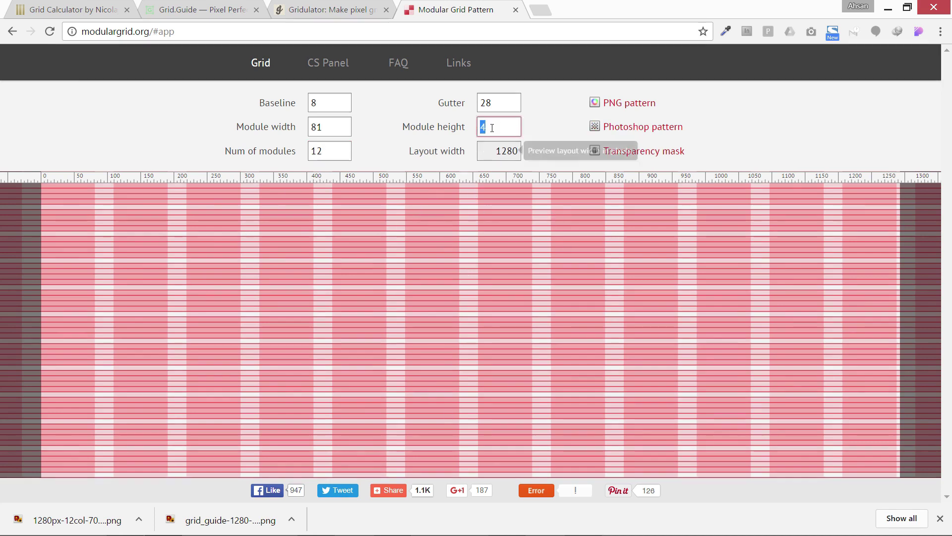
click(509, 127)
drag(331, 147, 308, 153)
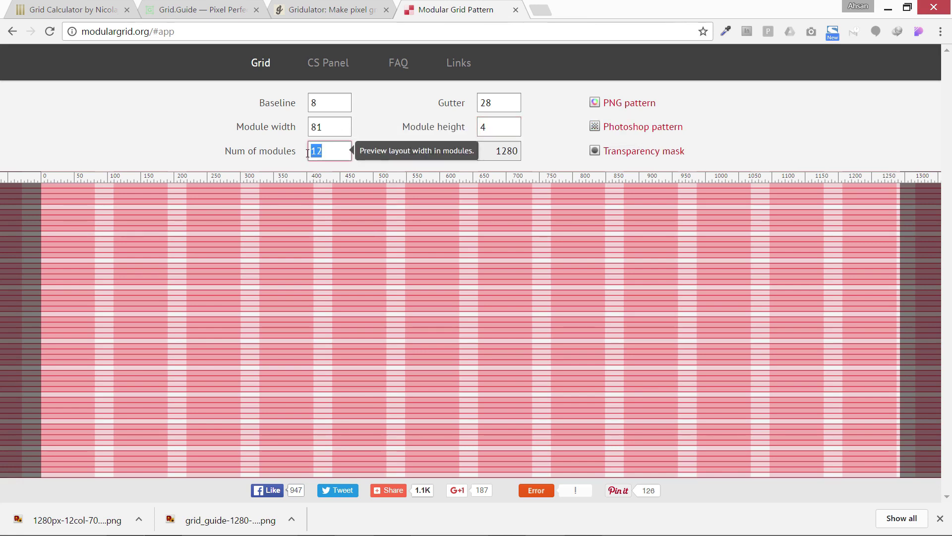
- Try baselines of 16 and 48 px for the modular grid, and set the baseline to 32 px
drag(319, 102, 308, 102)
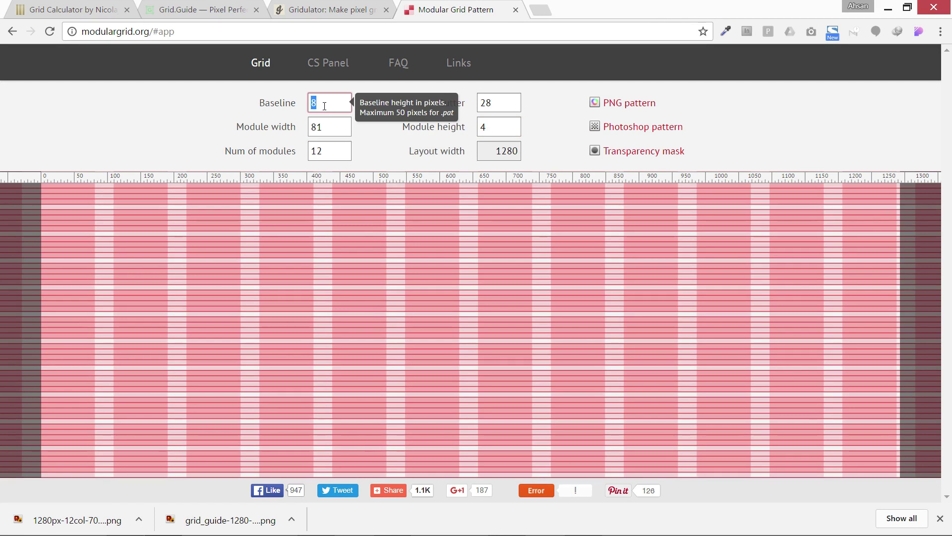
text(16)
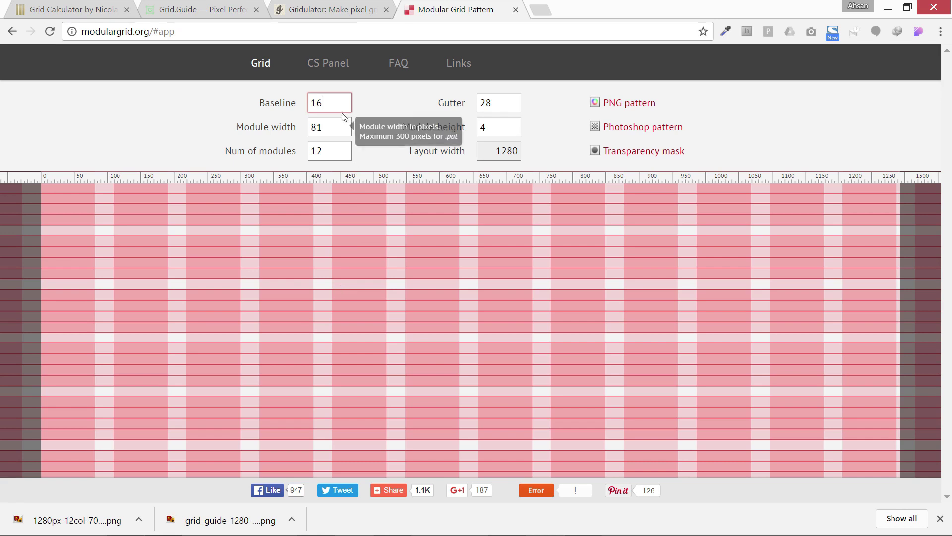
click(319, 103)
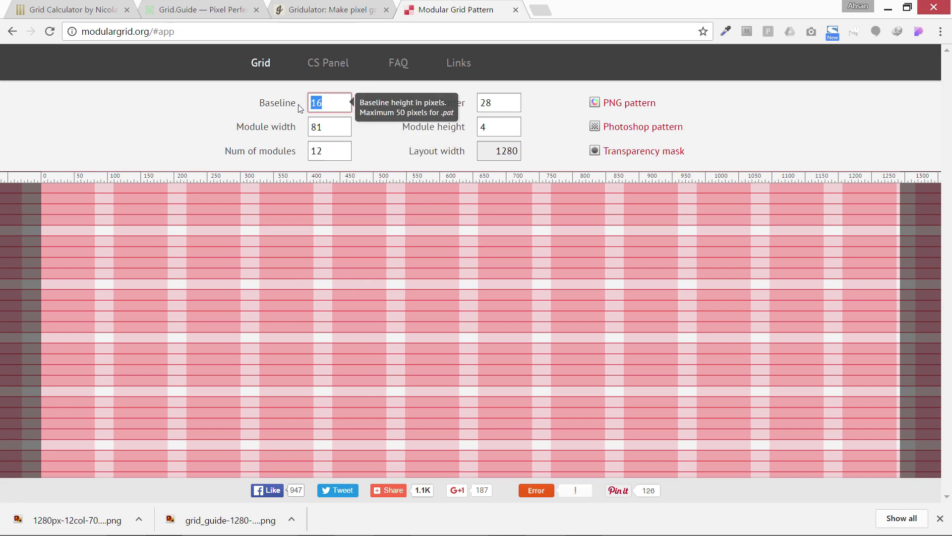
text(48)
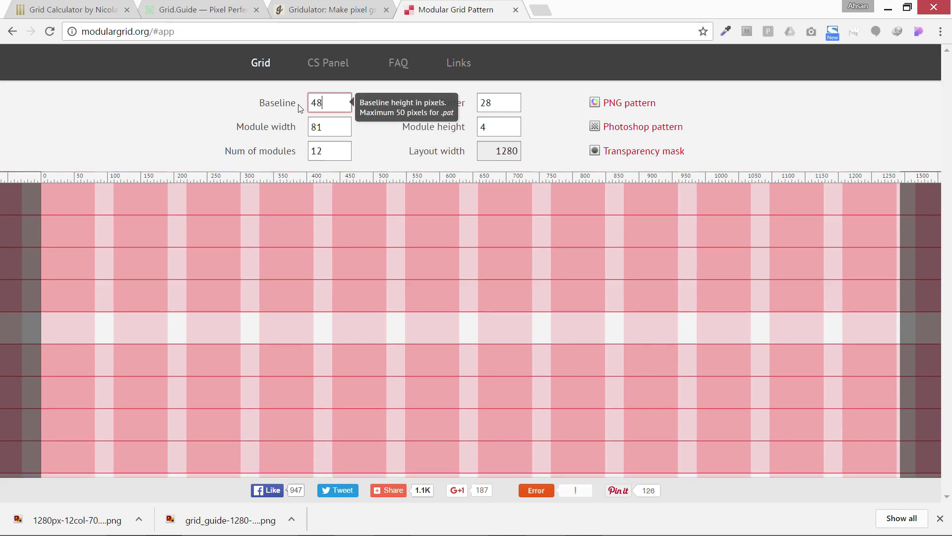
key(Tab)
key(shift+Tab)
text(32)
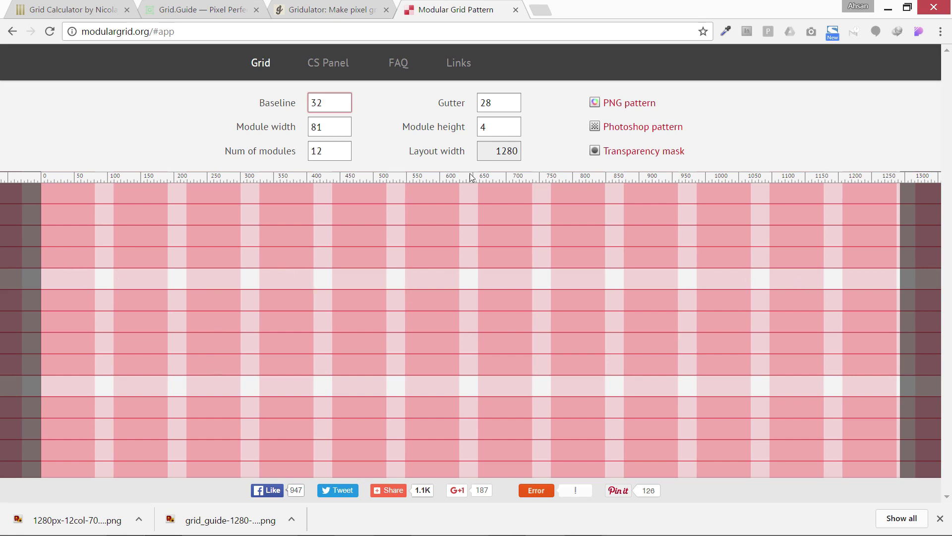
click(493, 151)
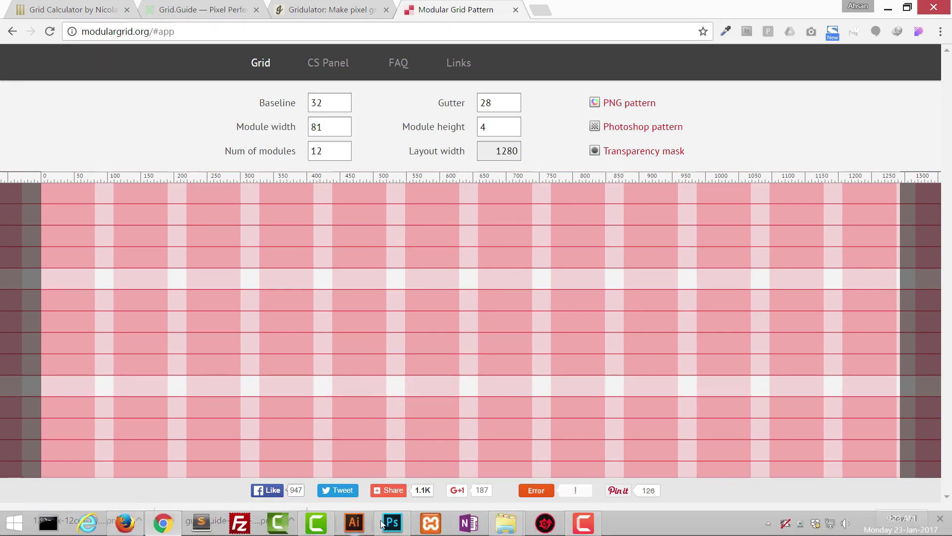
- Switch to Photoshop and close the Untitled-1 grid document without saving it
click(382, 523)
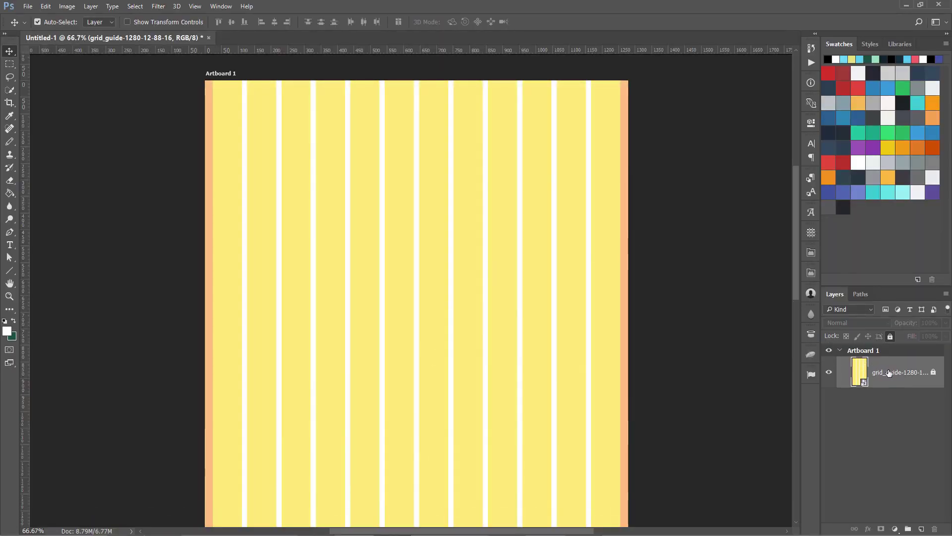
click(208, 37)
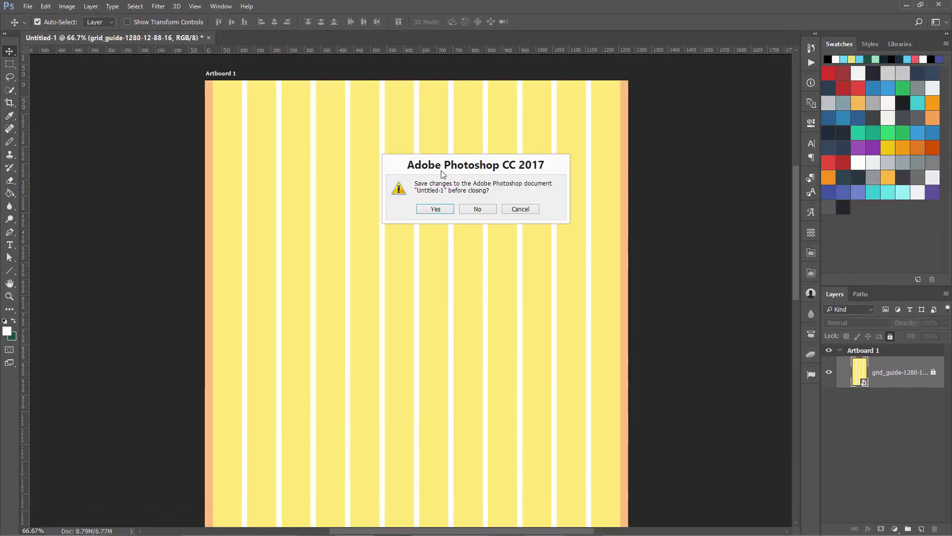
click(477, 208)
- Create a document from the saved 1280 Web preset and fill Layer 1 with the white foreground color
click(26, 6)
click(35, 14)
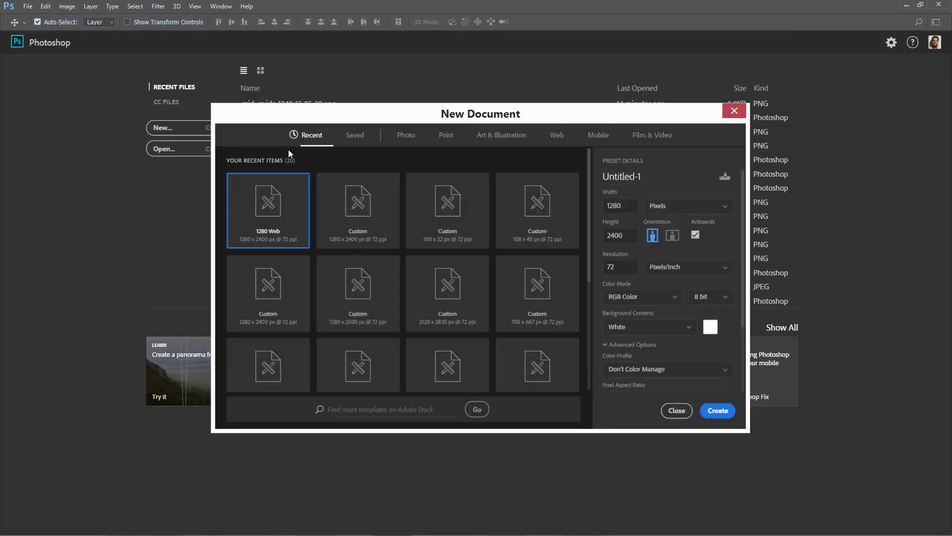
click(353, 135)
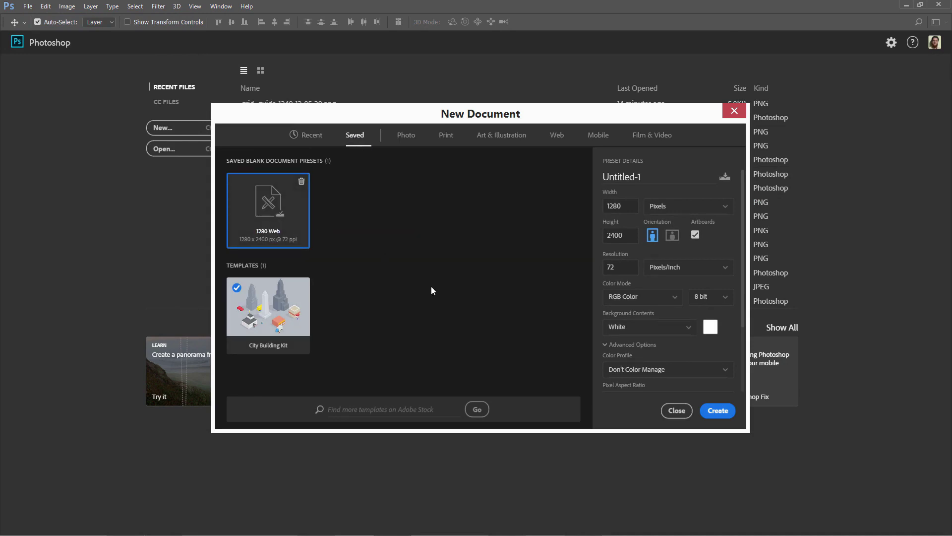
double_click(304, 236)
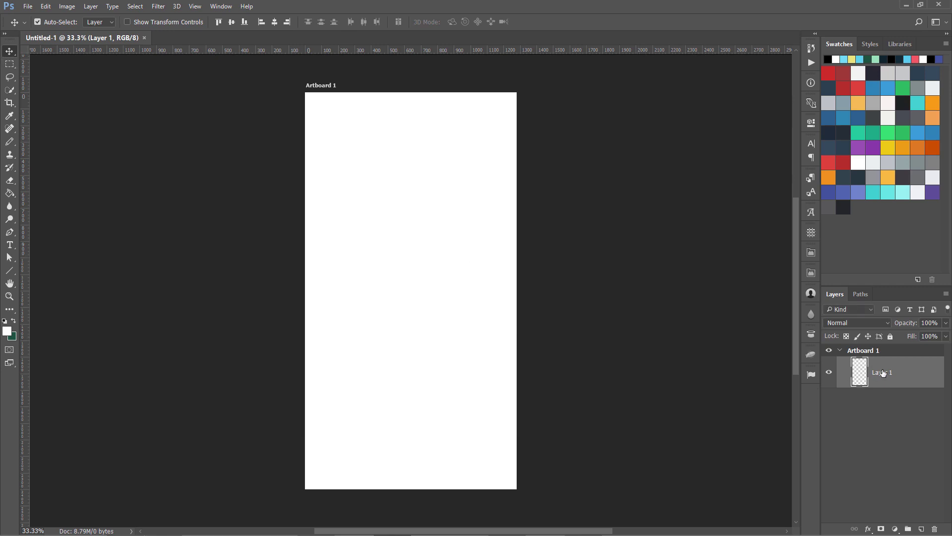
key(alt+BackSpace)
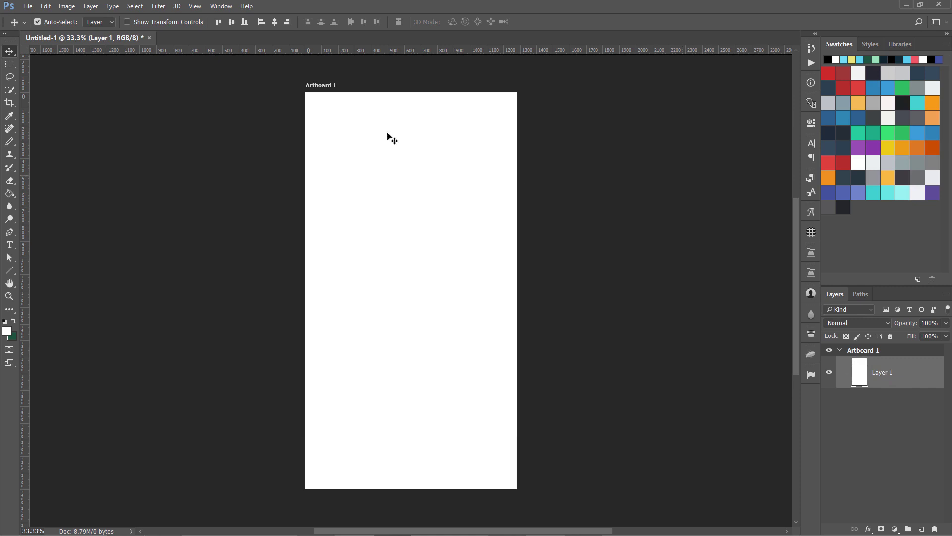
- Enable Pattern Overlay on Layer 1 and append the 1280px 81col 28gtr 4module pattern set to the available patterns
double_click(869, 365)
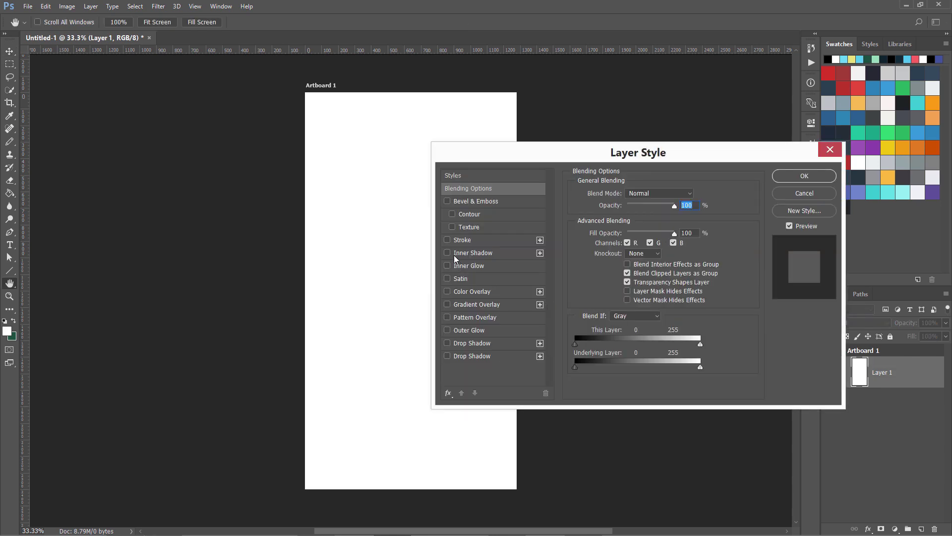
click(448, 317)
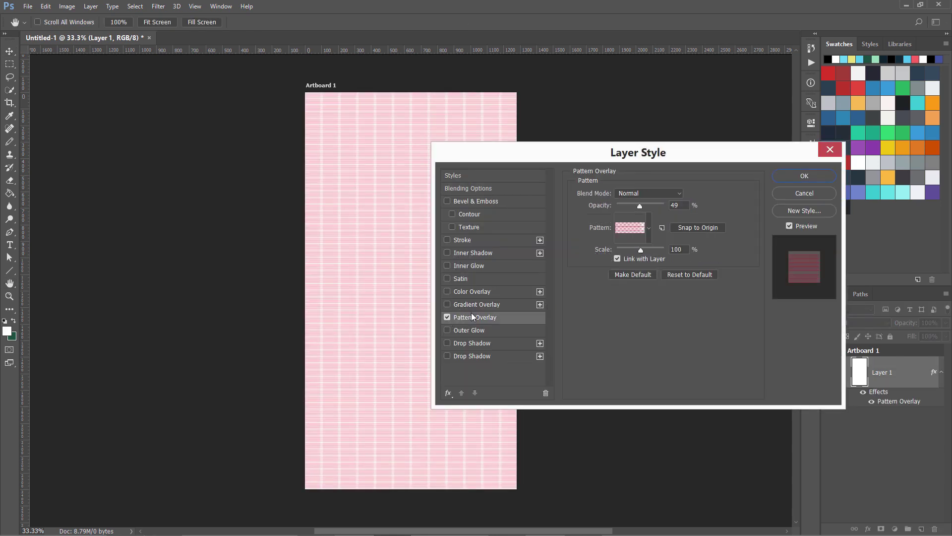
click(649, 227)
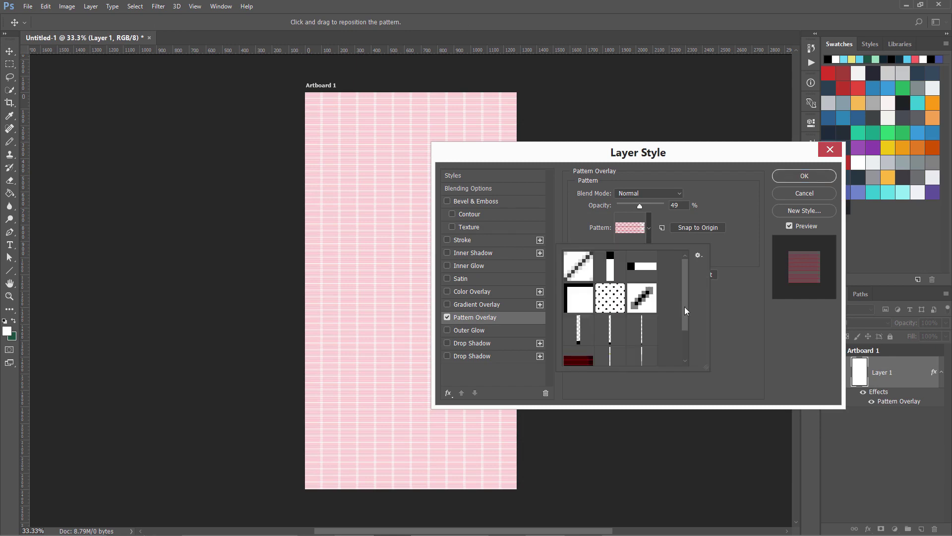
drag(685, 306, 688, 361)
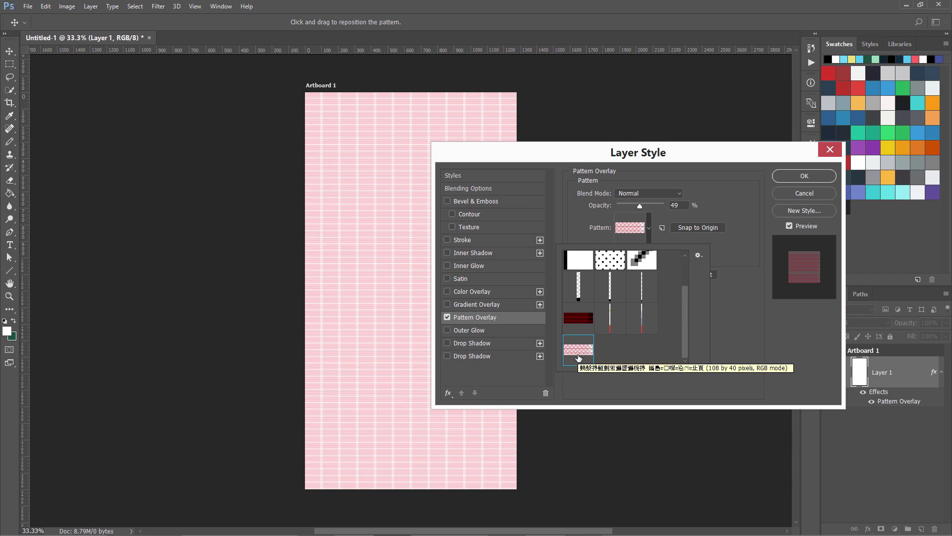
click(699, 255)
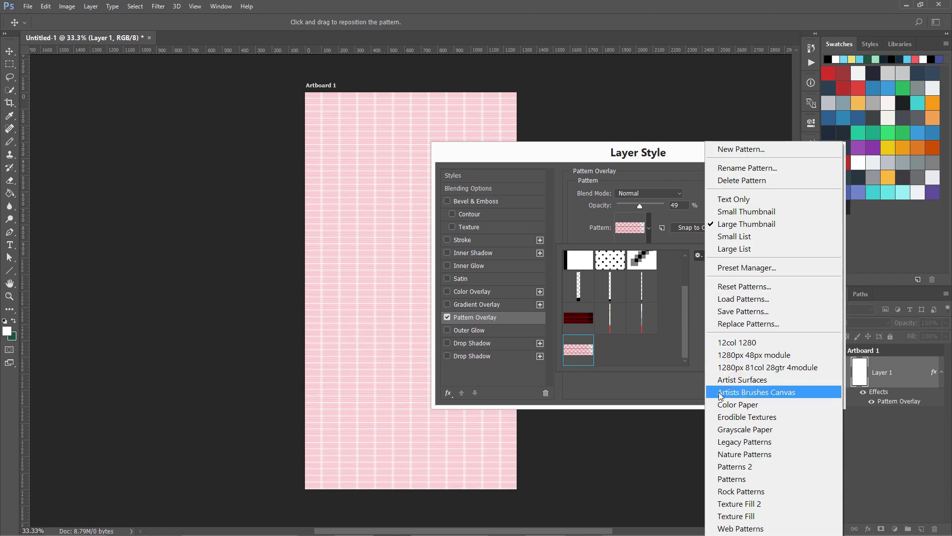
click(754, 367)
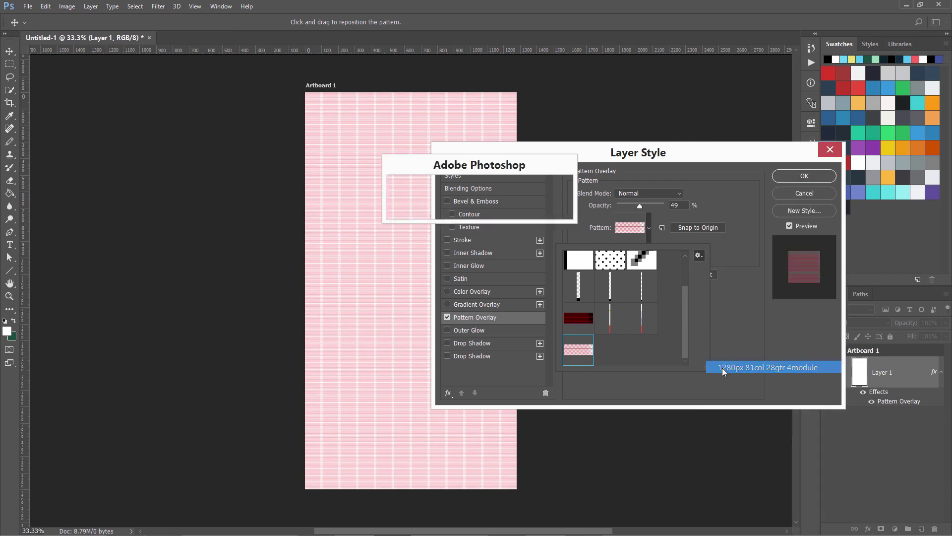
click(533, 211)
- Apply the newly appended grid pattern as Layer 1's overlay and check the resulting grid at 100% zoom
click(613, 352)
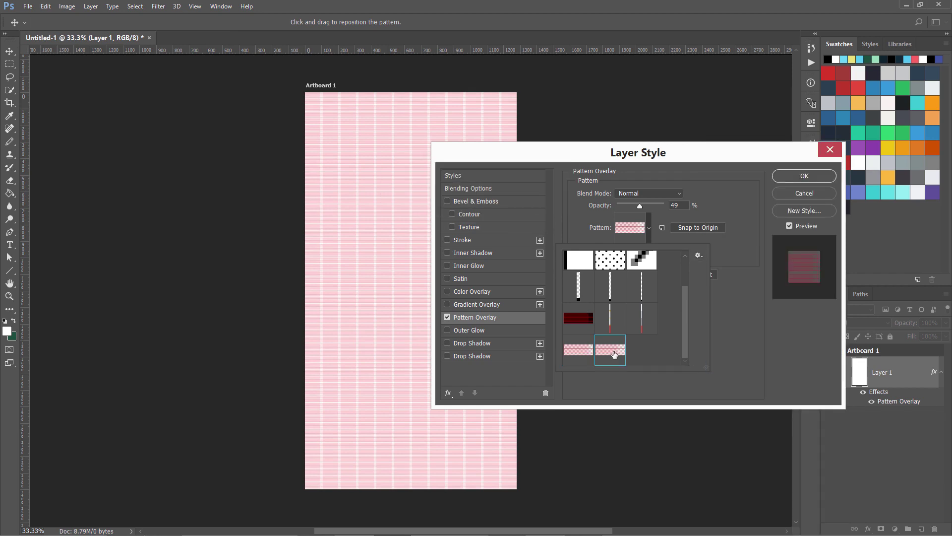
click(798, 177)
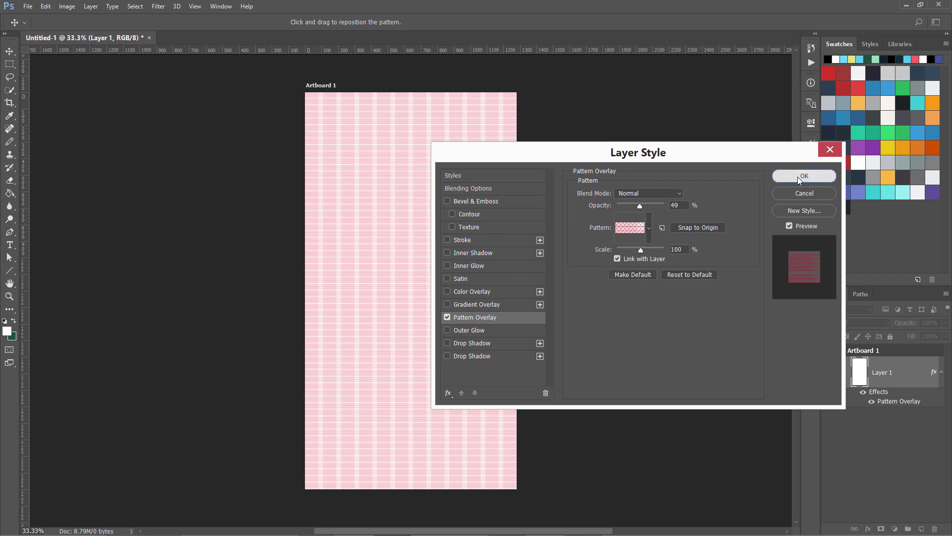
click(797, 177)
key(ctrl+1)
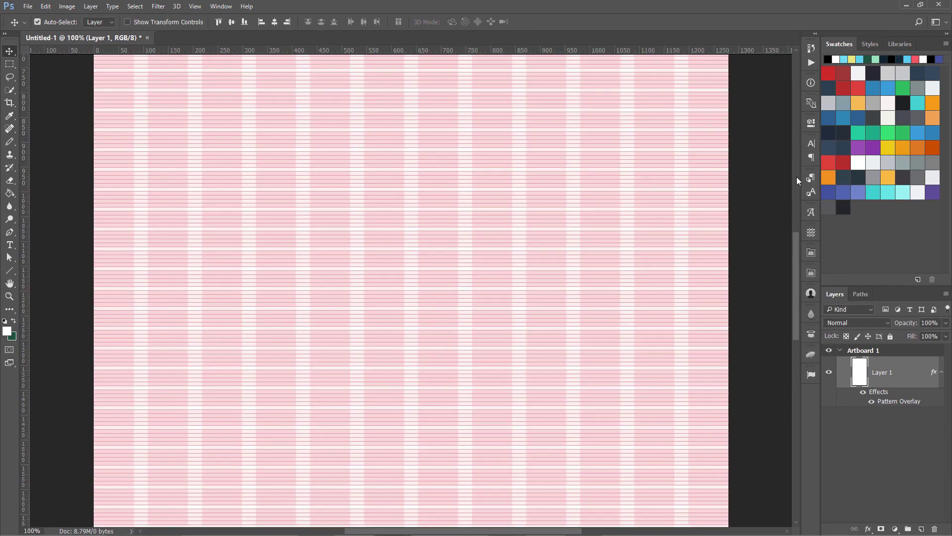
drag(797, 298, 798, 195)
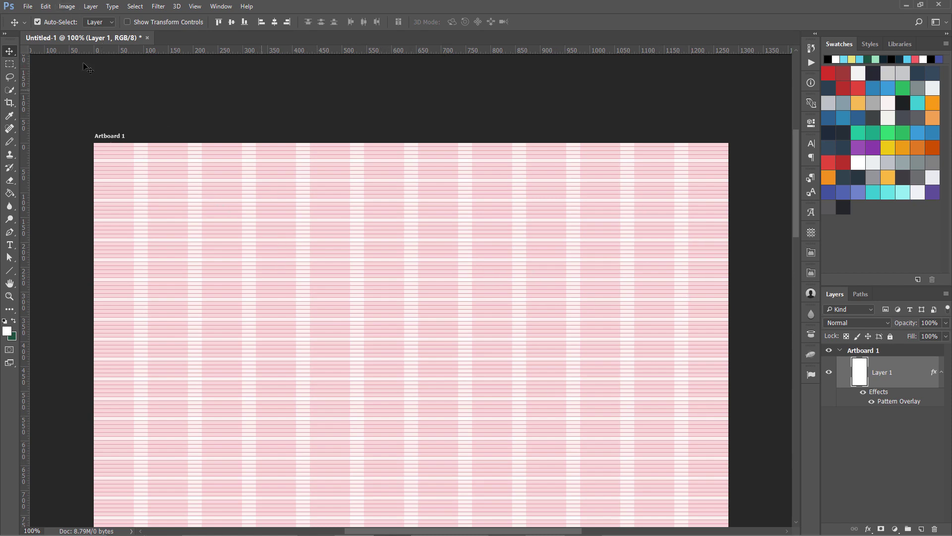
- Set Artboard 1's width to 1400 px with the Artboard tool and dismiss the desktop notification
click(74, 8)
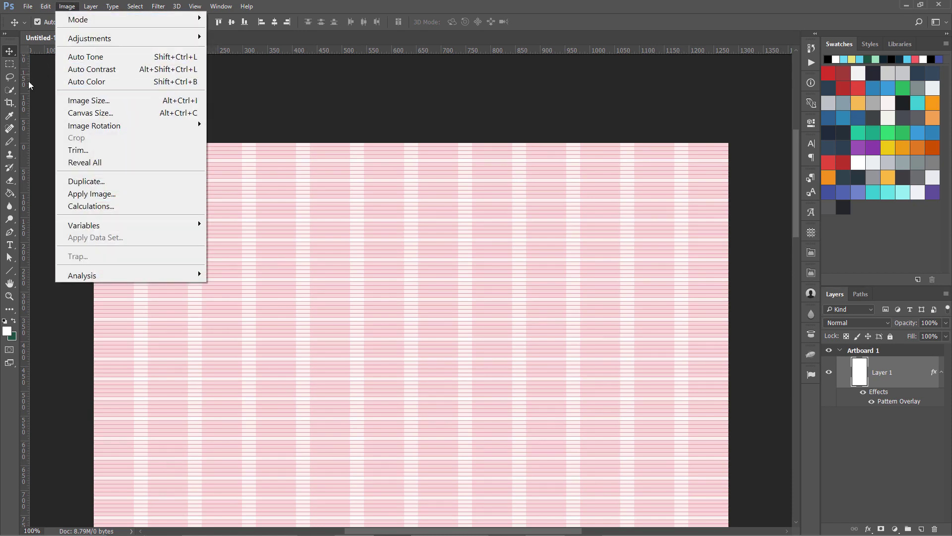
click(288, 43)
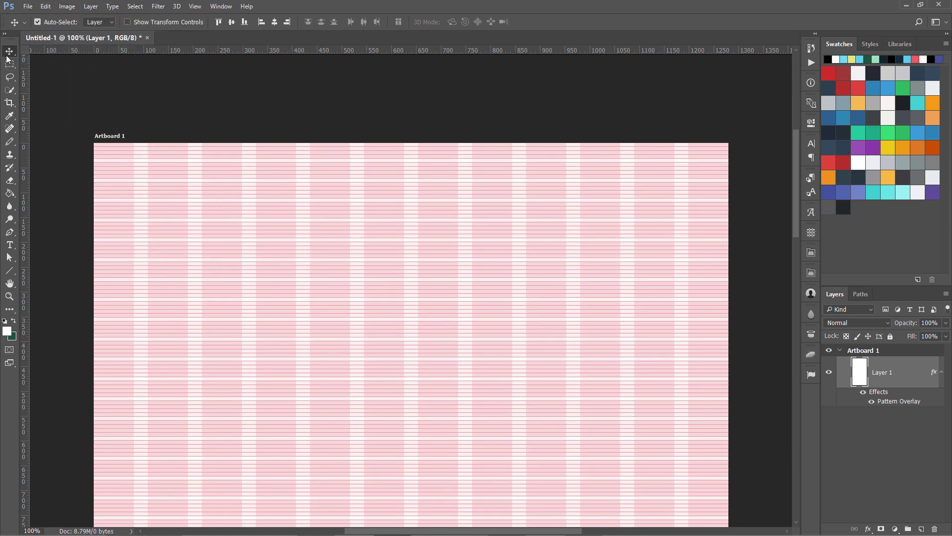
drag(10, 53, 28, 59)
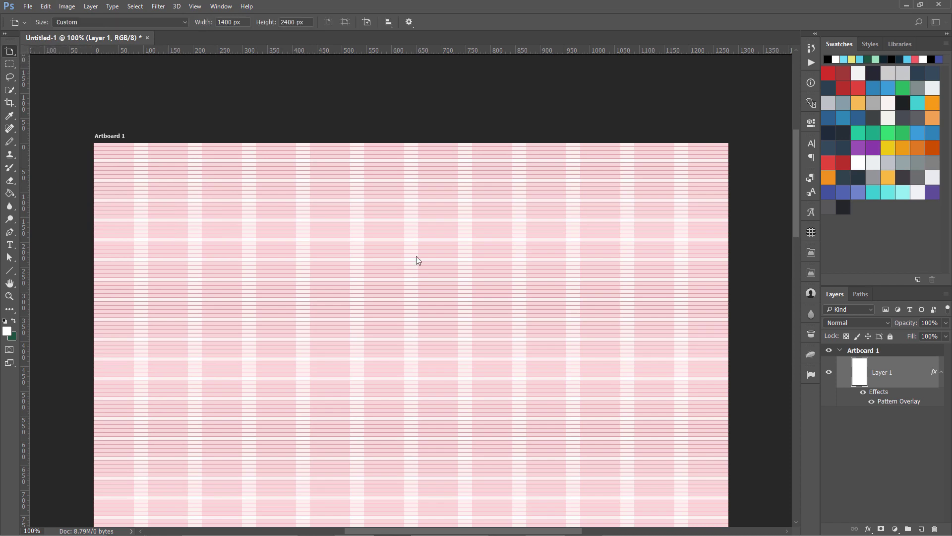
click(877, 351)
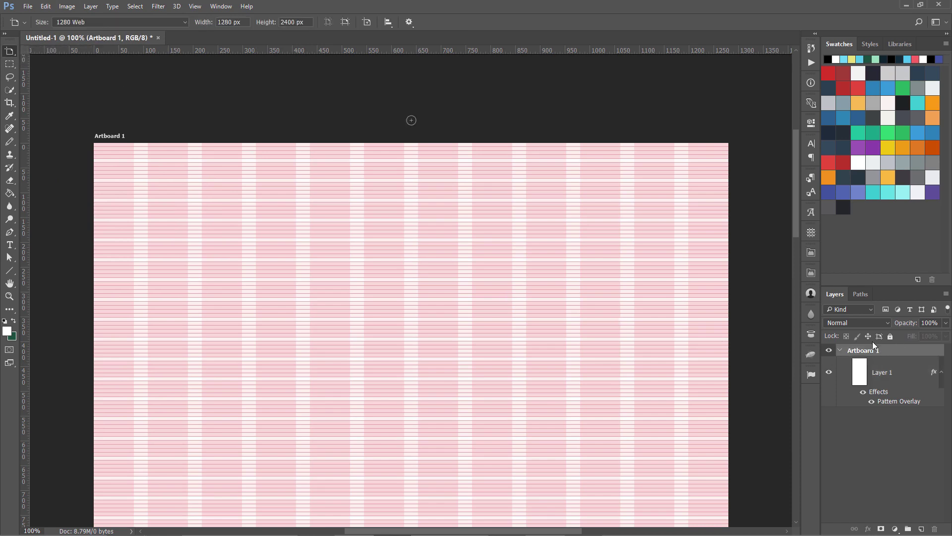
click(230, 22)
text(1400)
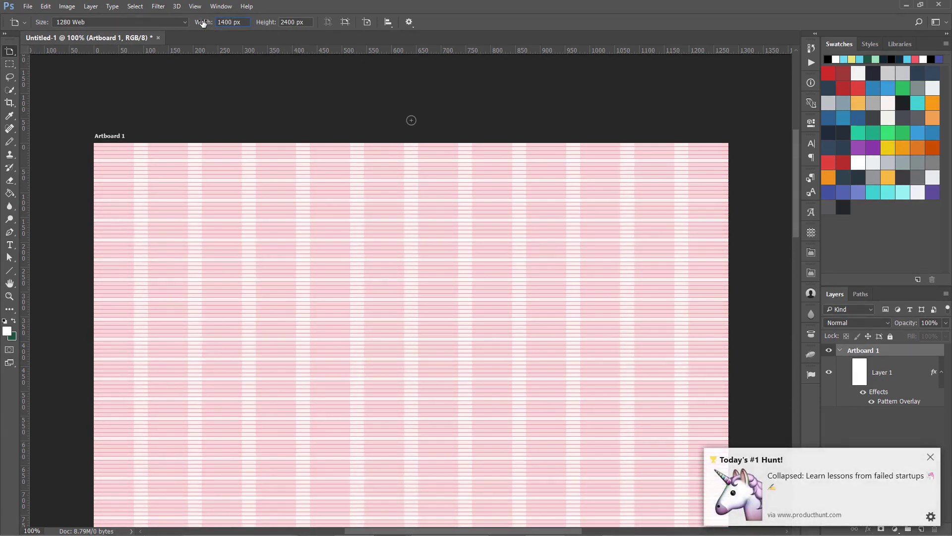
key(Return)
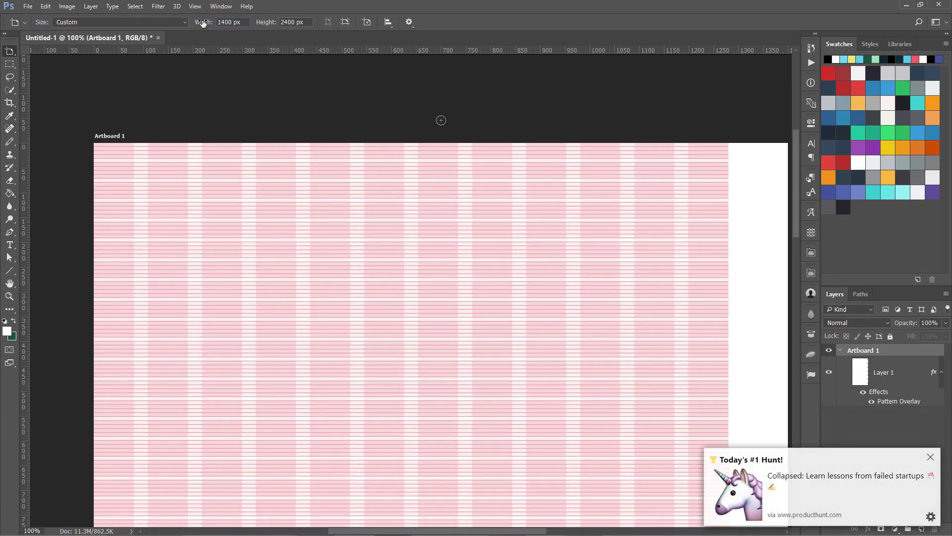
click(930, 458)
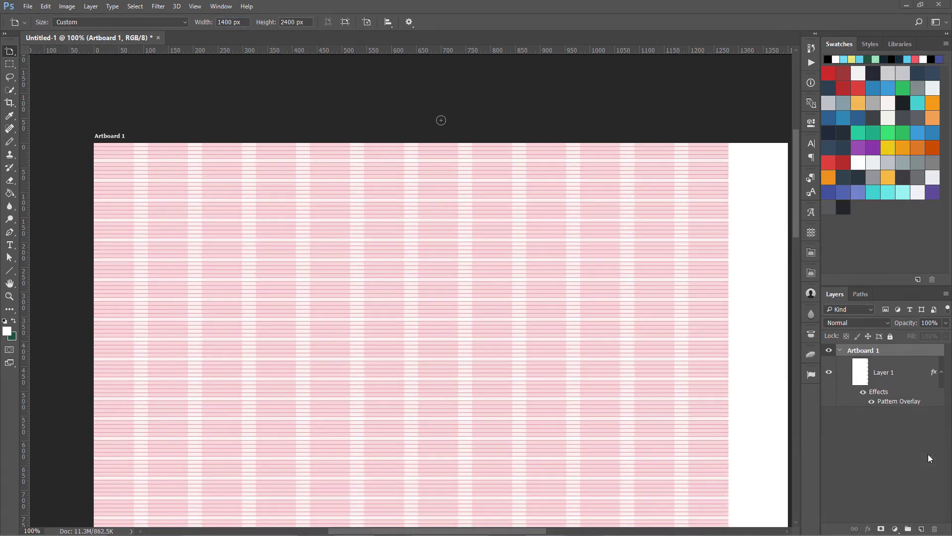
- Move Layer 1's grid 60 px to the right to centre it on the artboard, and clear the selection
click(877, 375)
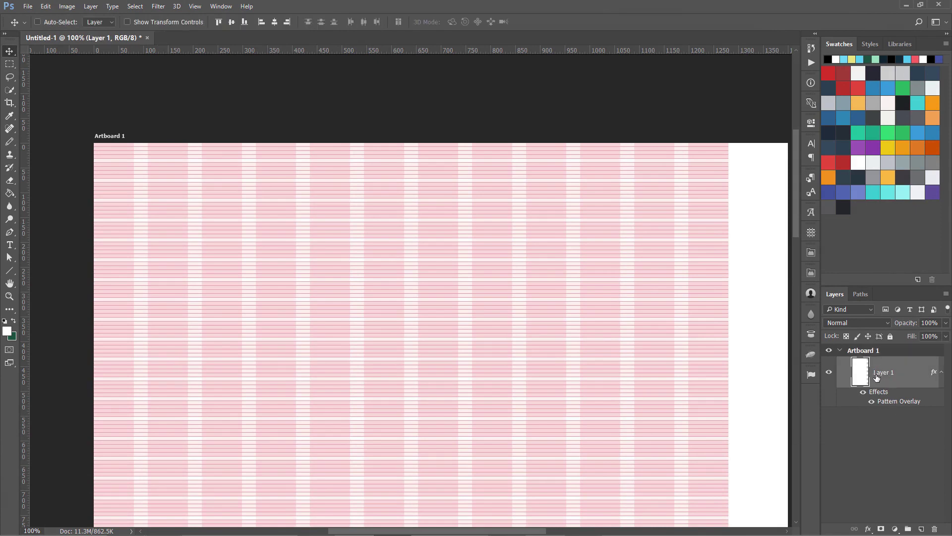
key(ctrl+a)
key(shift+Right)
key(shift+Right)
key(shift+Right)
key(shift+Right)
key(shift+Right)
key(shift+Right)
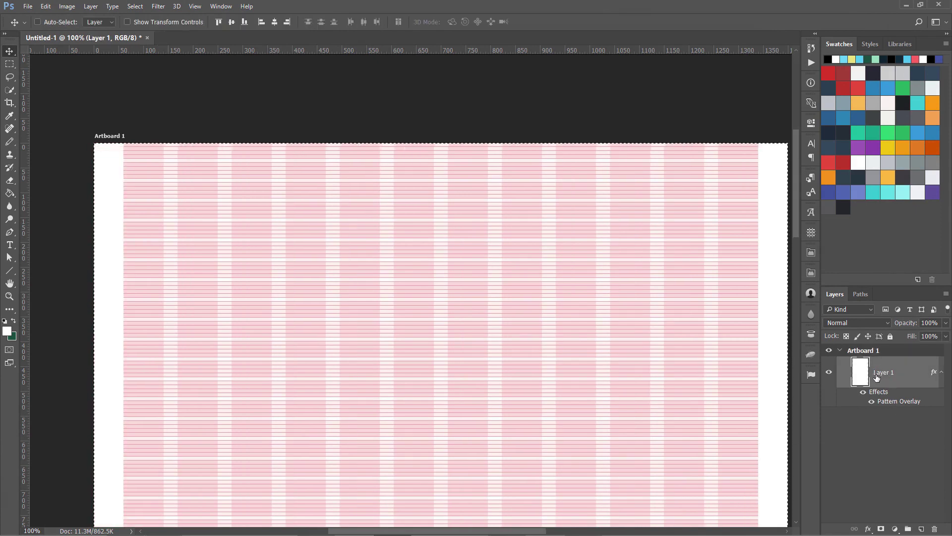
key(ctrl+d)
mouse_move(796, 215)
mouse_down()
mouse_move(794, 412)
mouse_move(794, 205)
mouse_up()
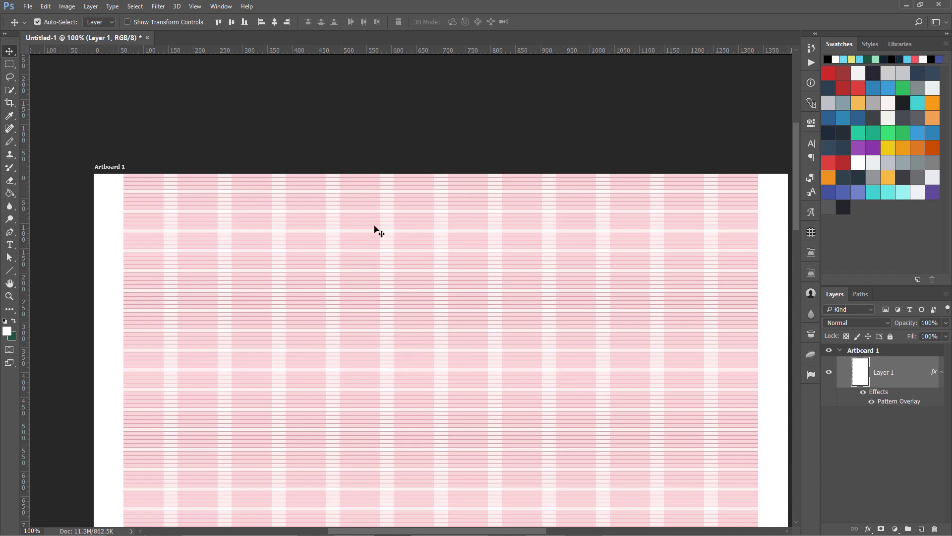
- Review Layer 1's Pattern Overlay settings and revisit the Gridulator, Grid.Guide and Modular Grid Pattern pages in Chrome before returning to Photoshop
double_click(889, 403)
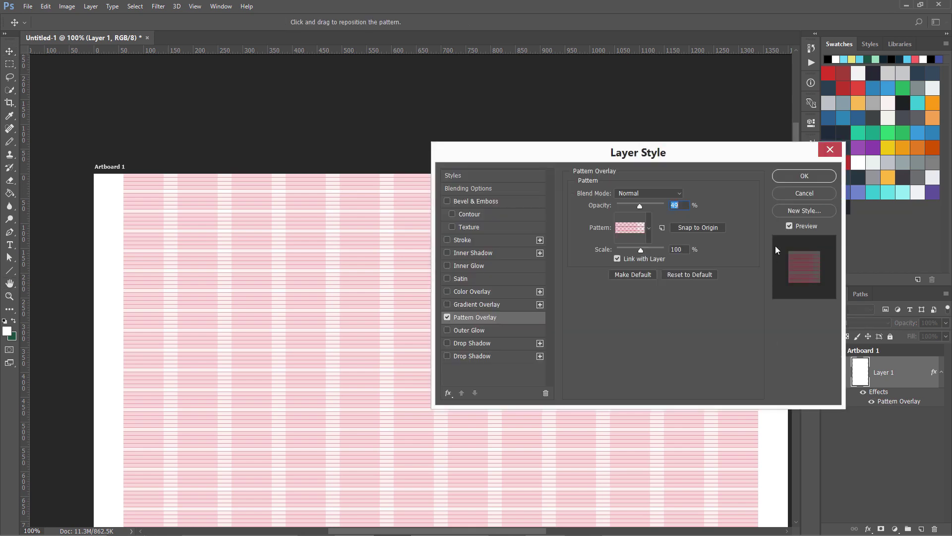
click(799, 195)
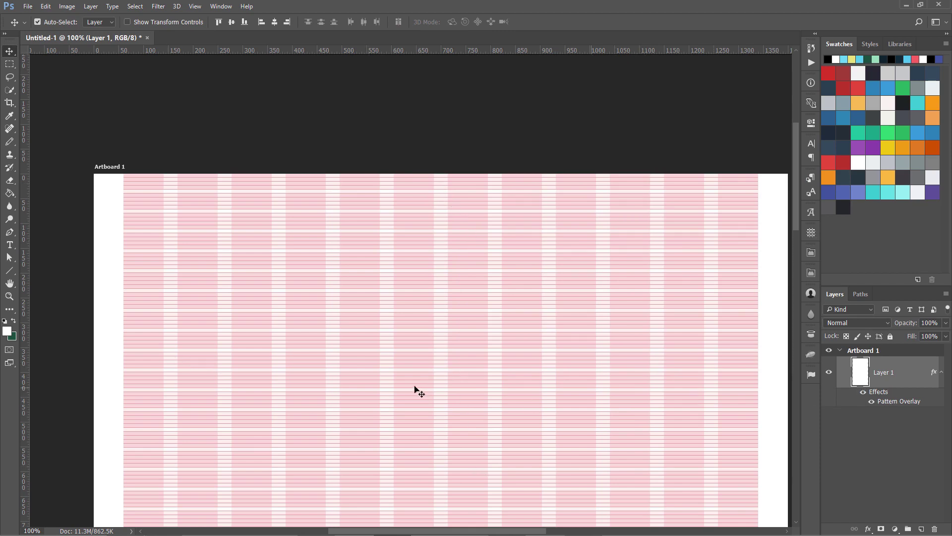
click(162, 525)
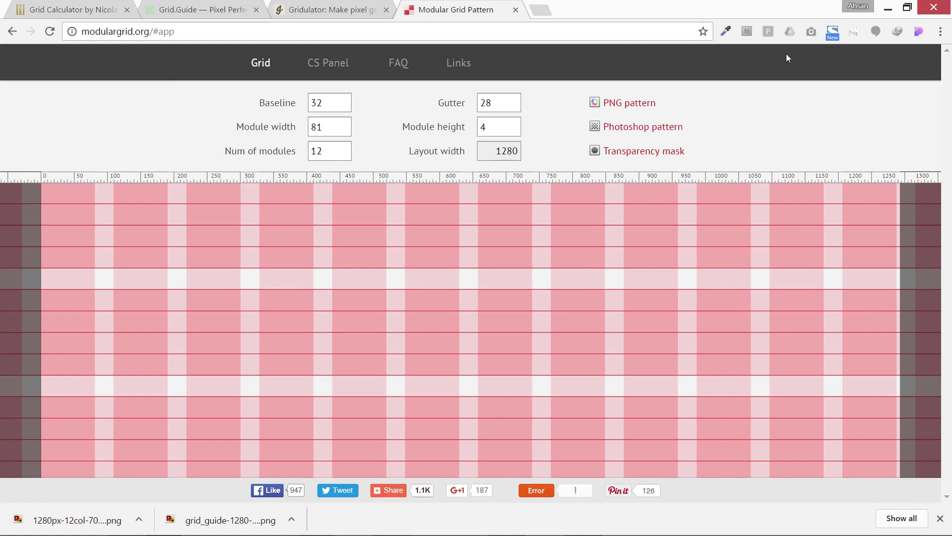
click(310, 12)
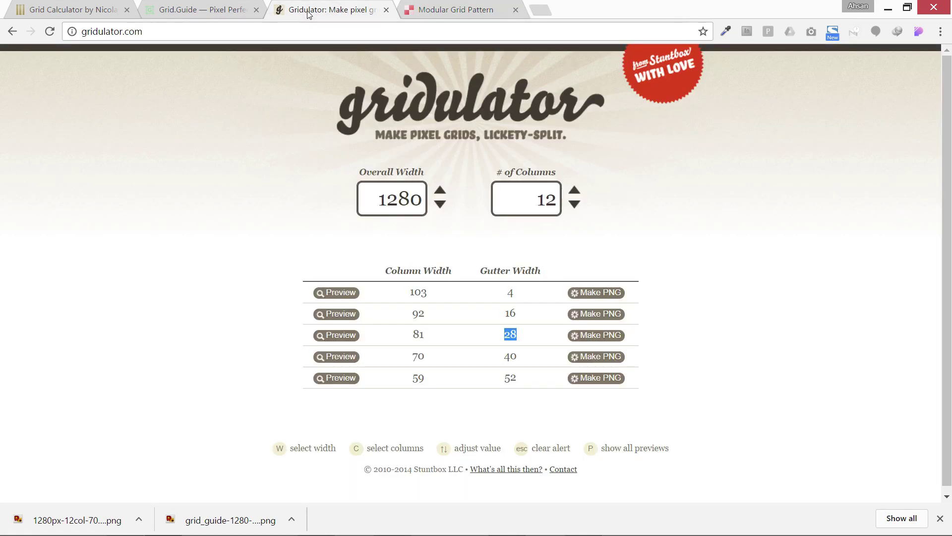
click(206, 17)
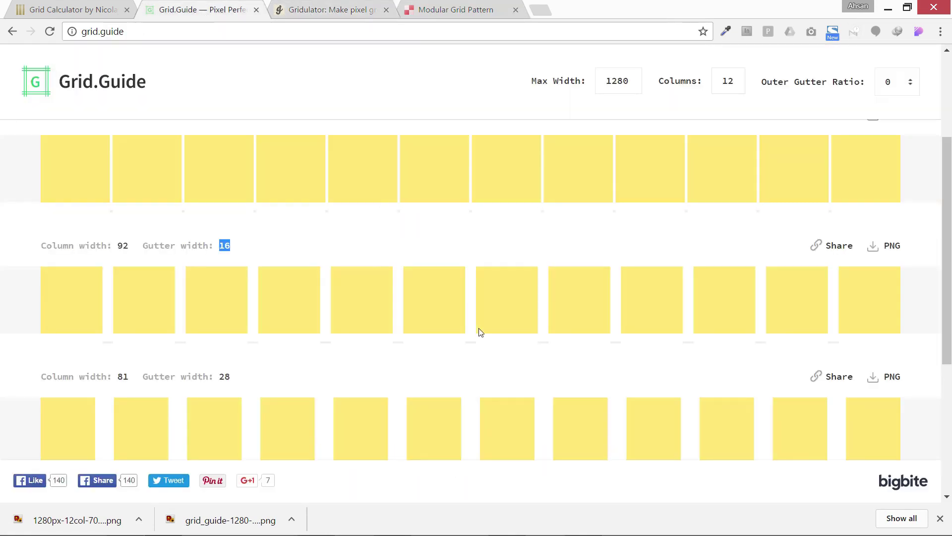
click(455, 10)
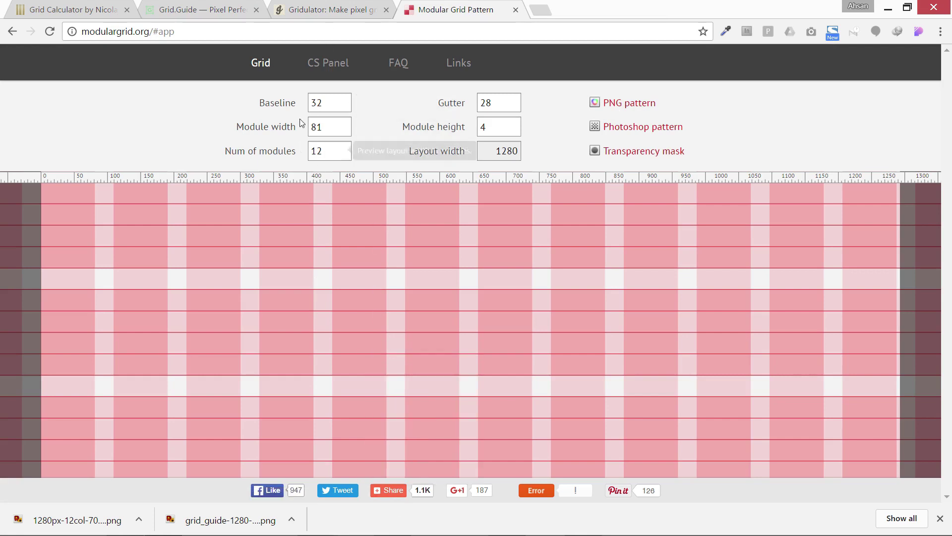
click(887, 8)
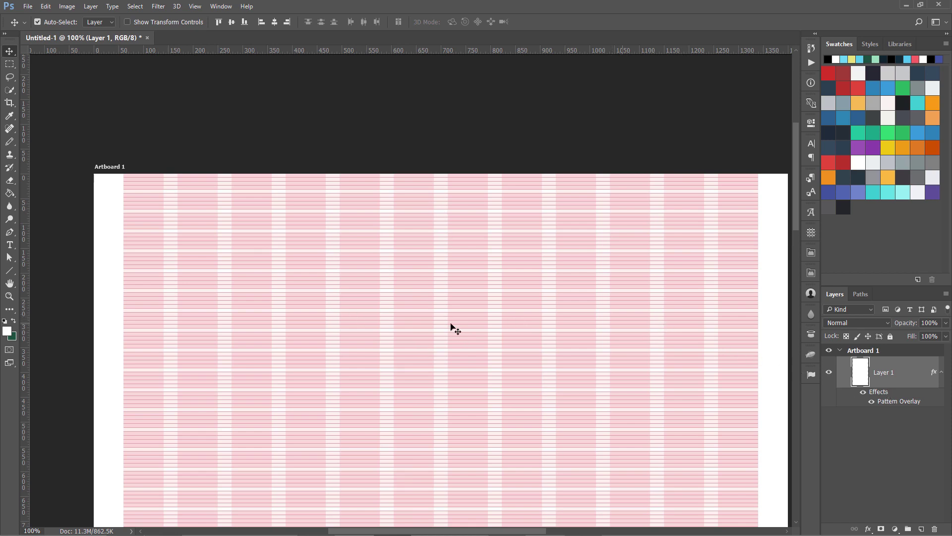
drag(464, 261, 434, 158)
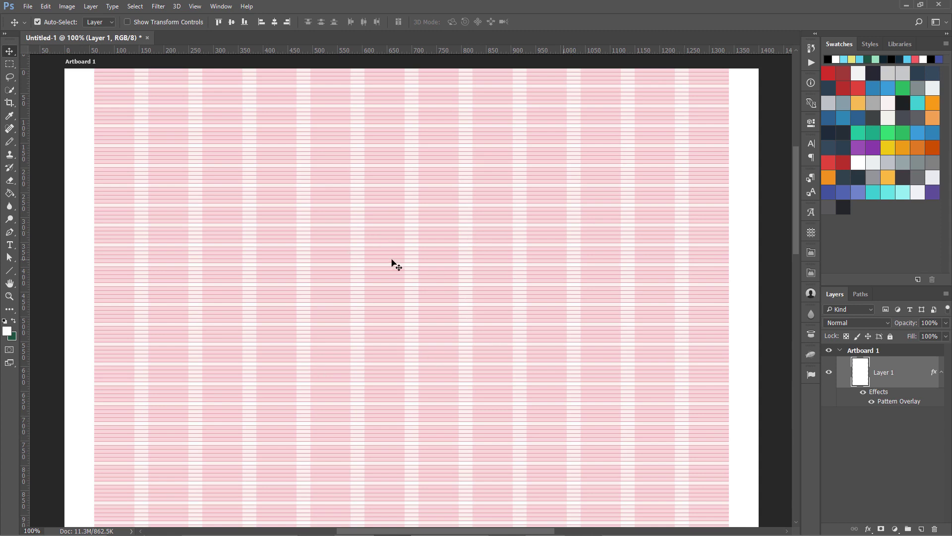
- Switch to Grid Calculator in Chrome and download the 12-column, 1280 px grid as a PNG image
mouse_move(206, 519)
click(163, 523)
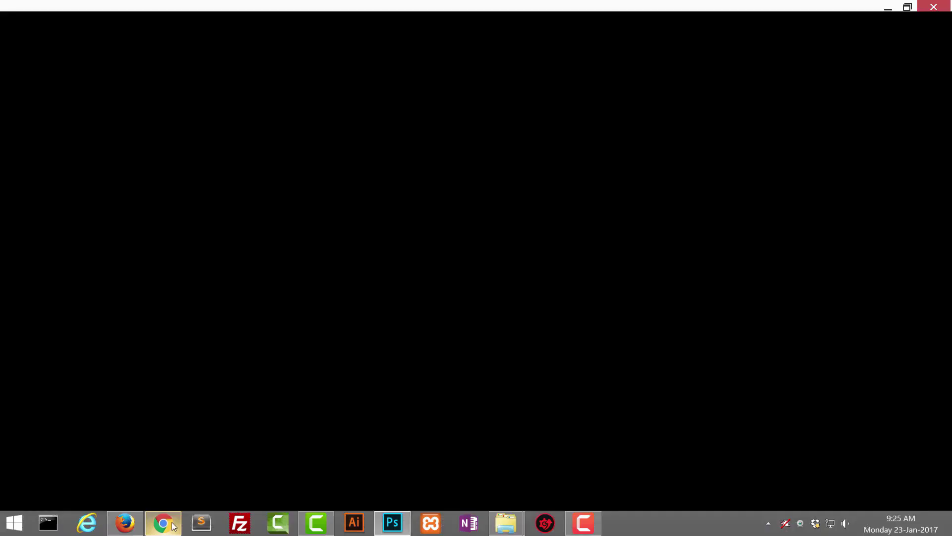
click(281, 14)
click(220, 15)
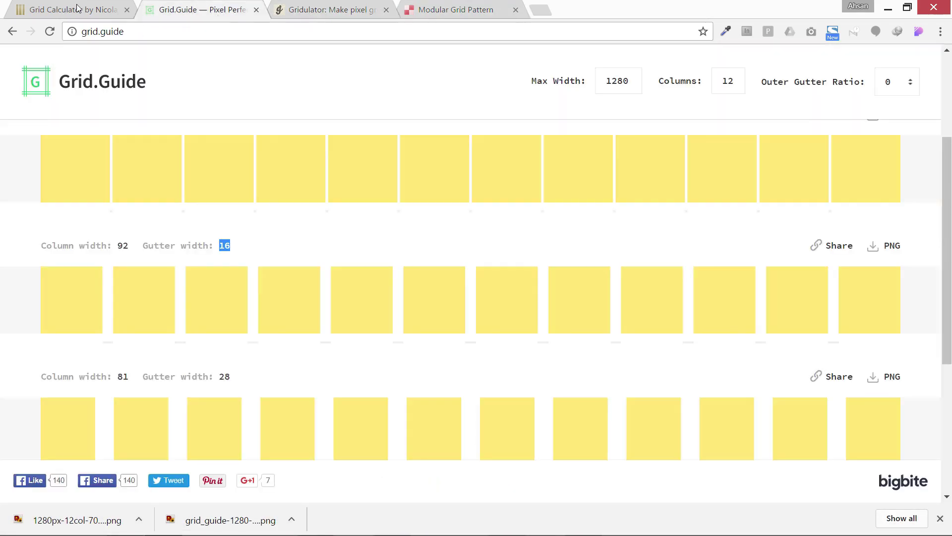
click(48, 4)
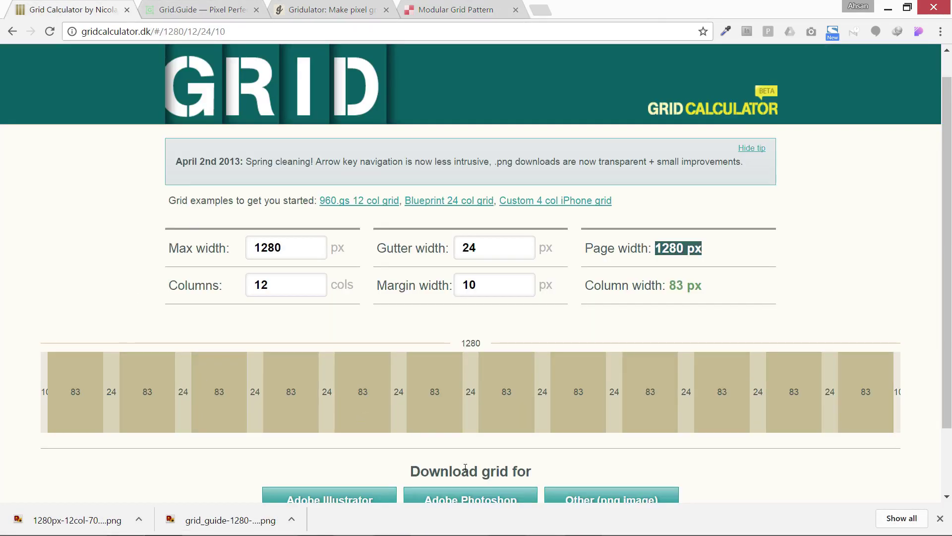
scroll(465, 468, down, 2)
scroll(332, 356, up, 3)
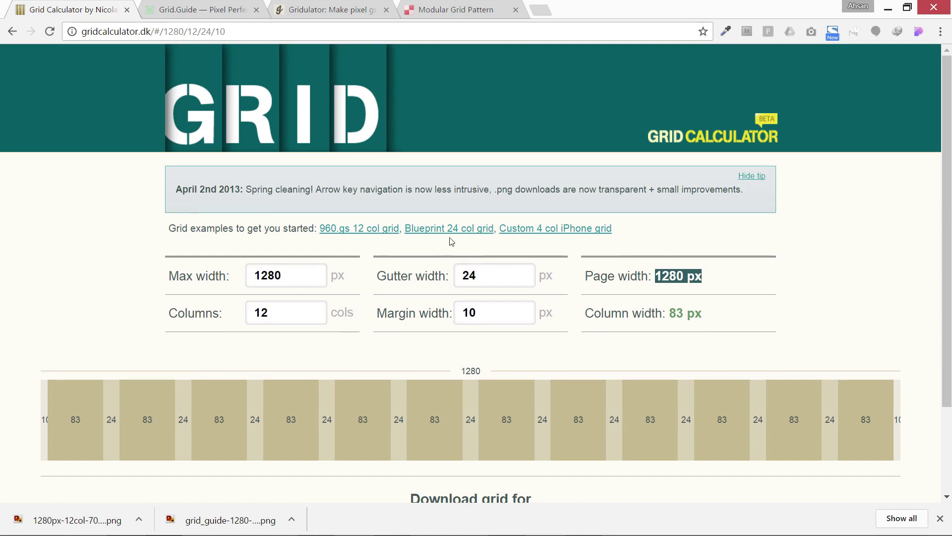
key(F11)
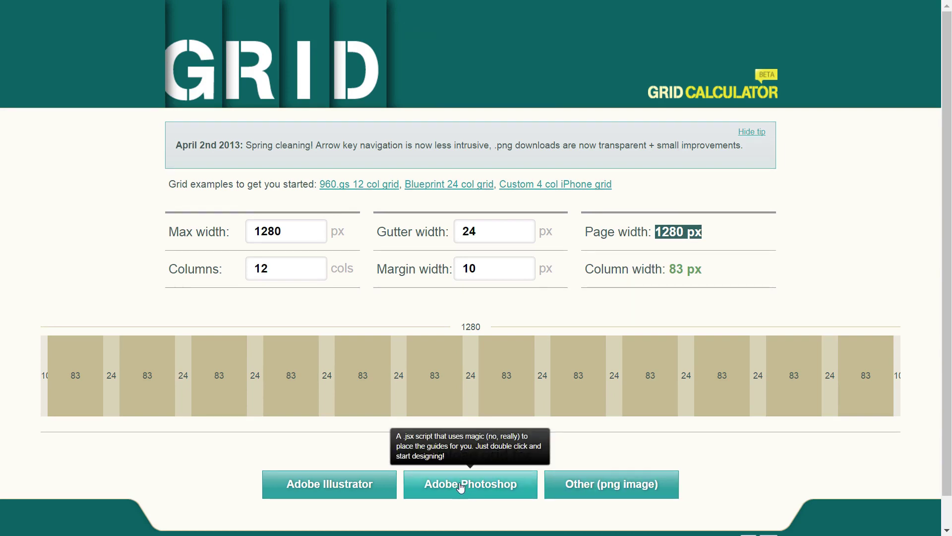
click(749, 468)
click(592, 487)
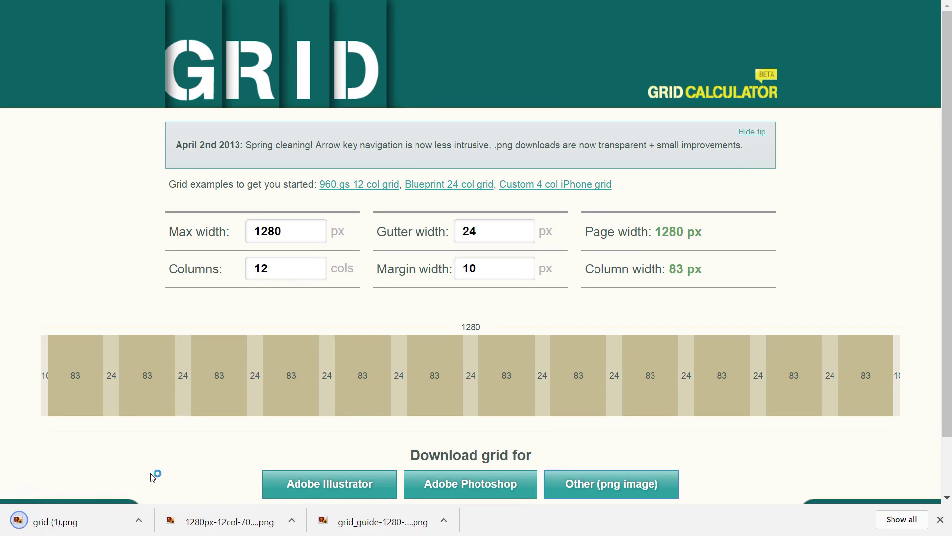
- Show the downloaded grid (1).png in its folder, place it on Artboard 1 in Photoshop, and select the whole artboard
click(139, 520)
click(156, 476)
drag(191, 133, 391, 340)
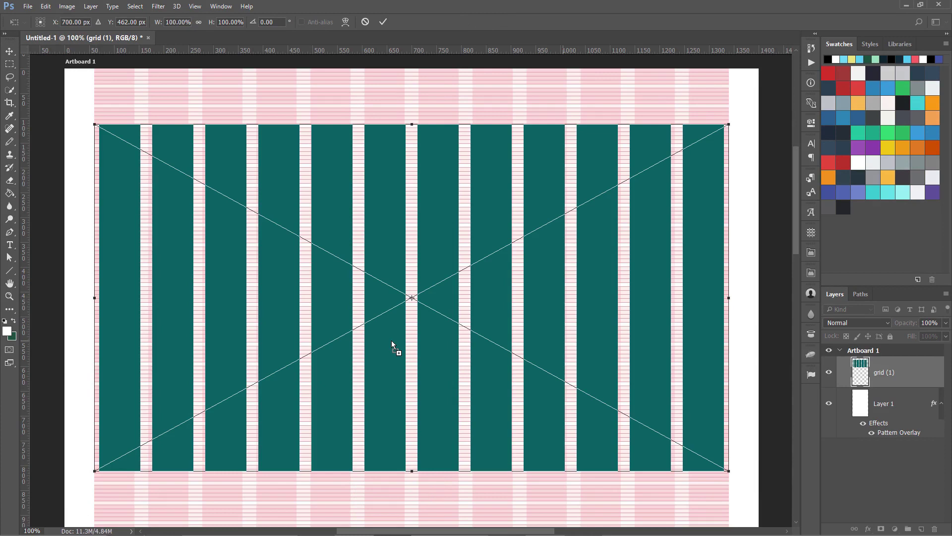
key(Return)
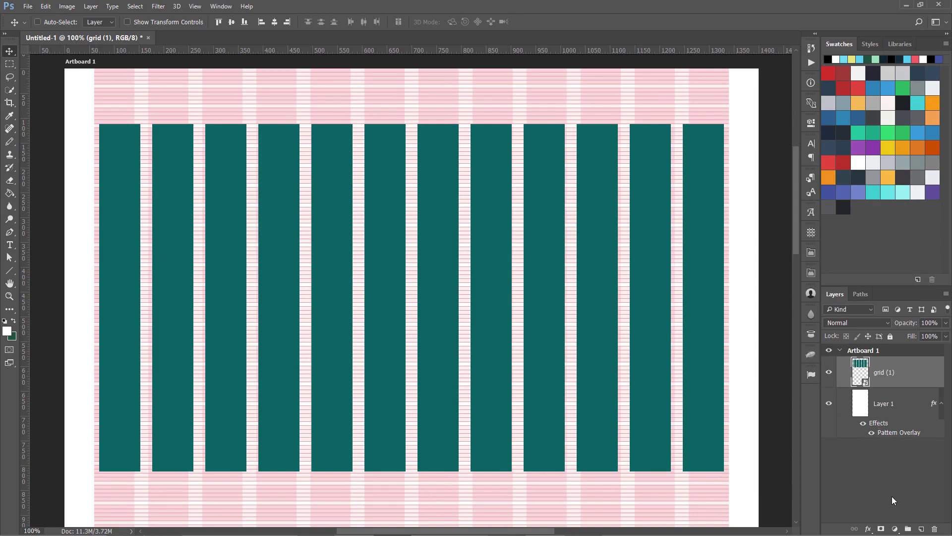
key(ctrl+a)
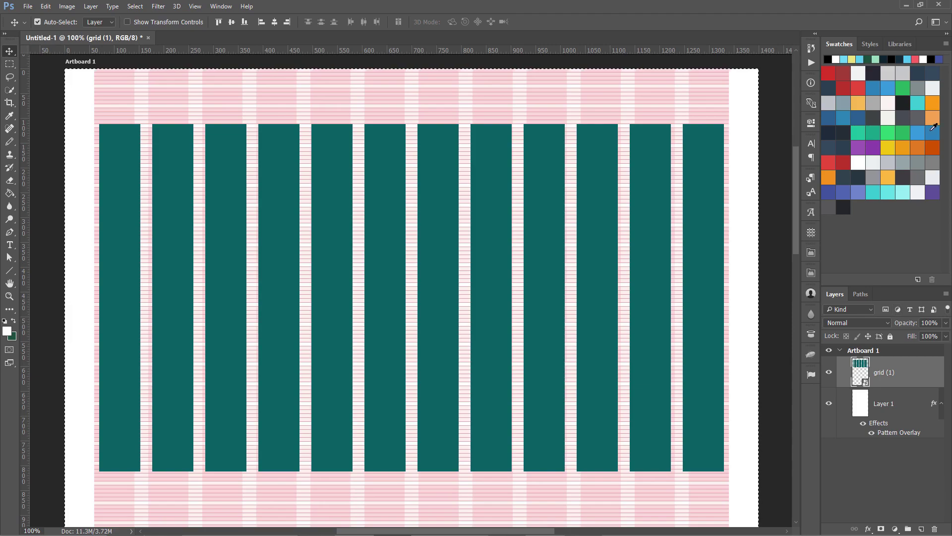
- Return to Grid Calculator in Chrome and check the gutter width and margin width of the downloaded grid
click(905, 8)
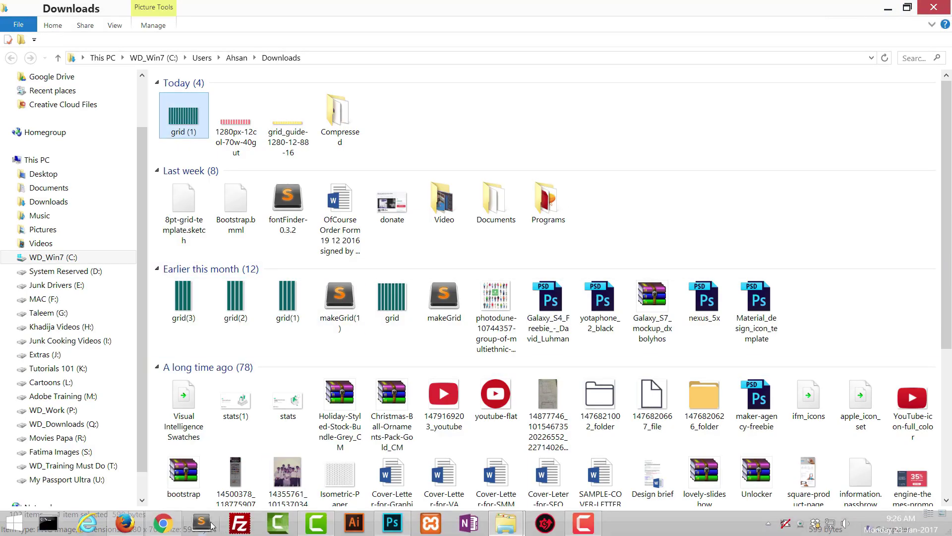
click(154, 524)
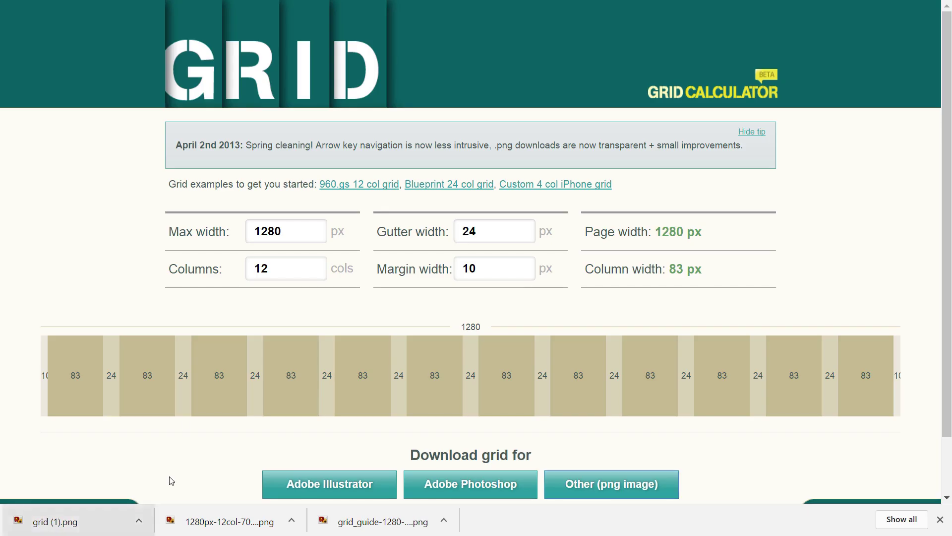
click(481, 232)
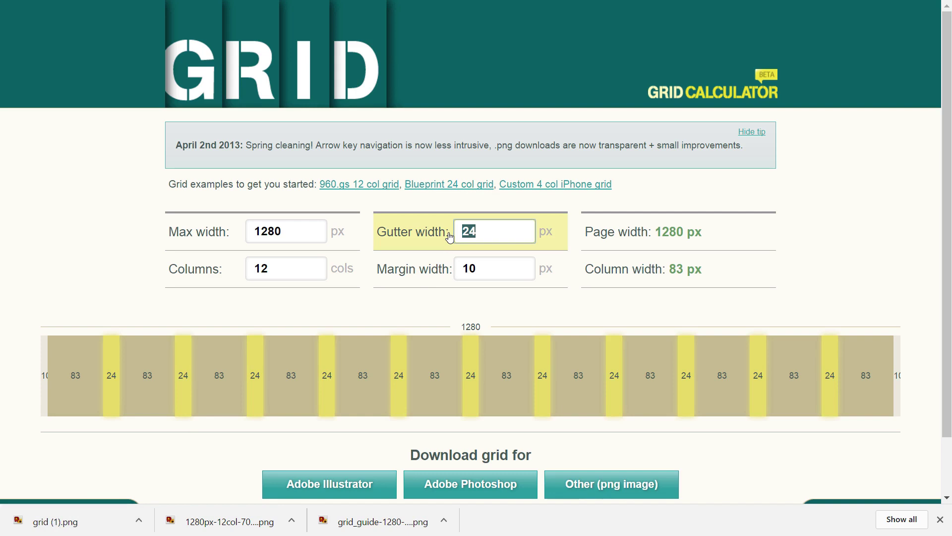
click(472, 270)
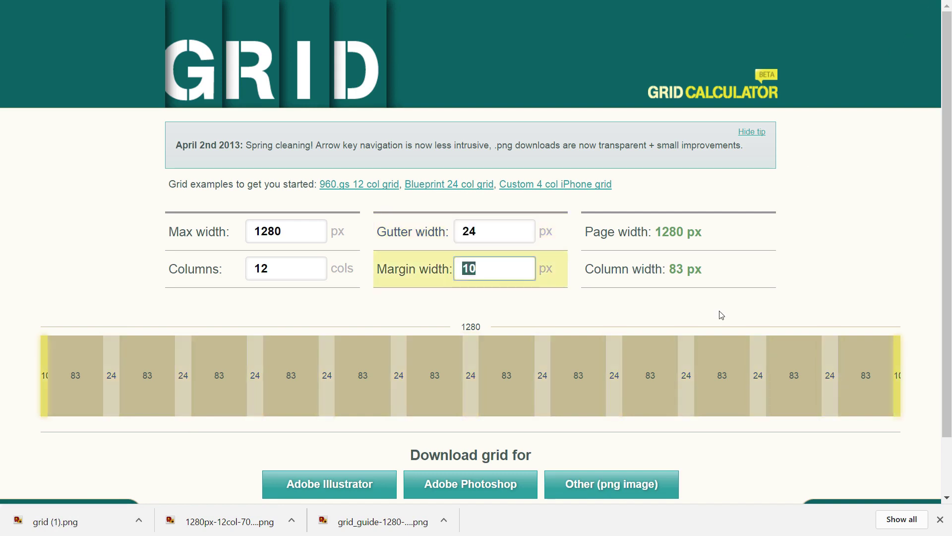
key(alt+Tab)
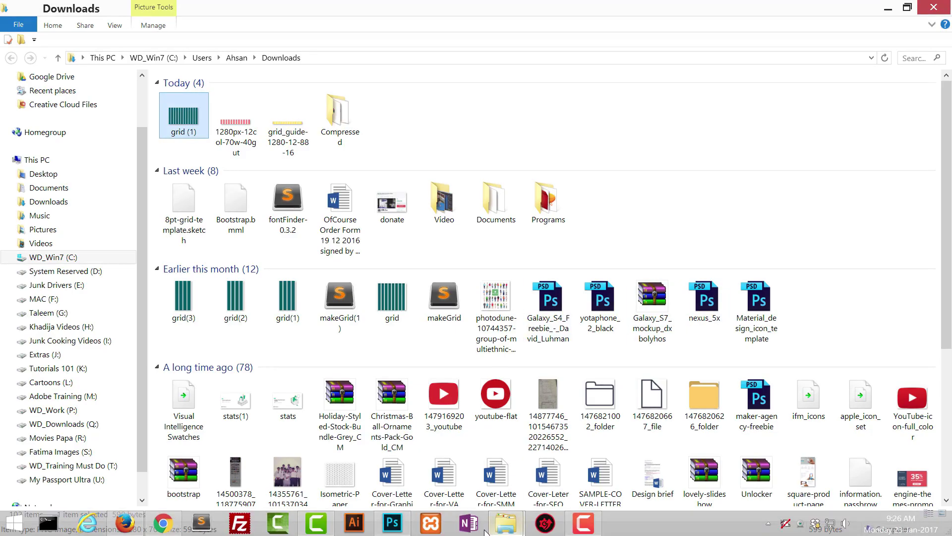
- Switch to Photoshop, rename the grid (1) layer as 1280 24gutter 10margin, and clear the artboard selection
click(392, 523)
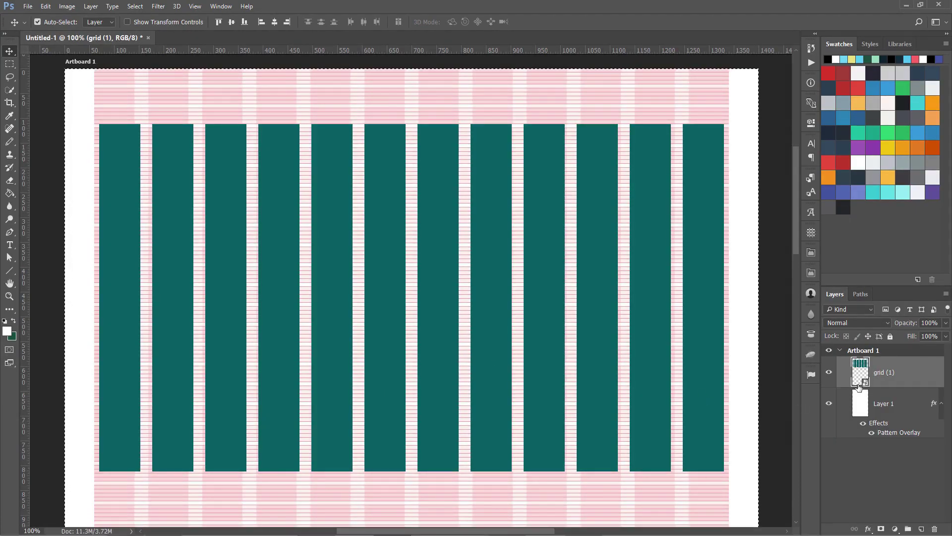
double_click(883, 372)
text(1280)
text( 24p)
text(x)
key(BackSpace)
key(BackSpace)
text(gutter)
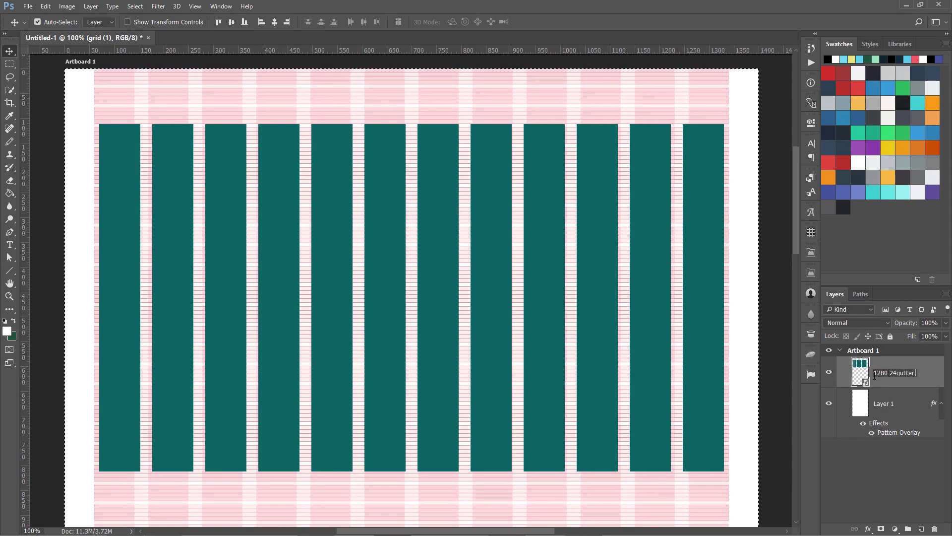
text( 10p)
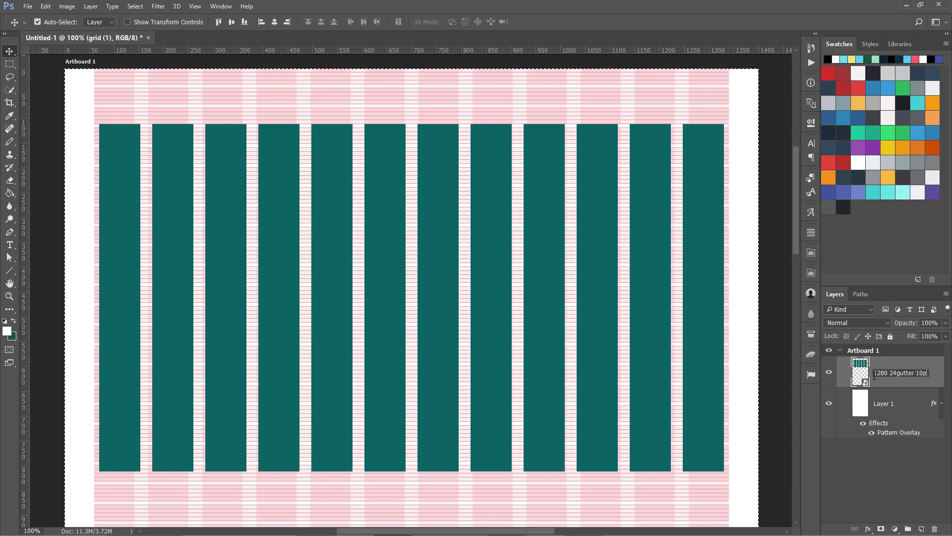
key(BackSpace)
text(margin)
key(Return)
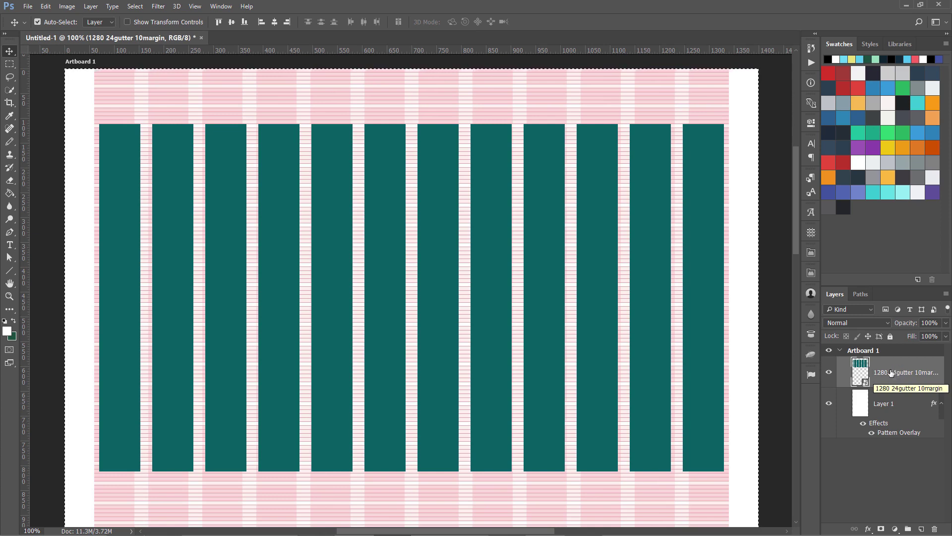
key(ctrl)
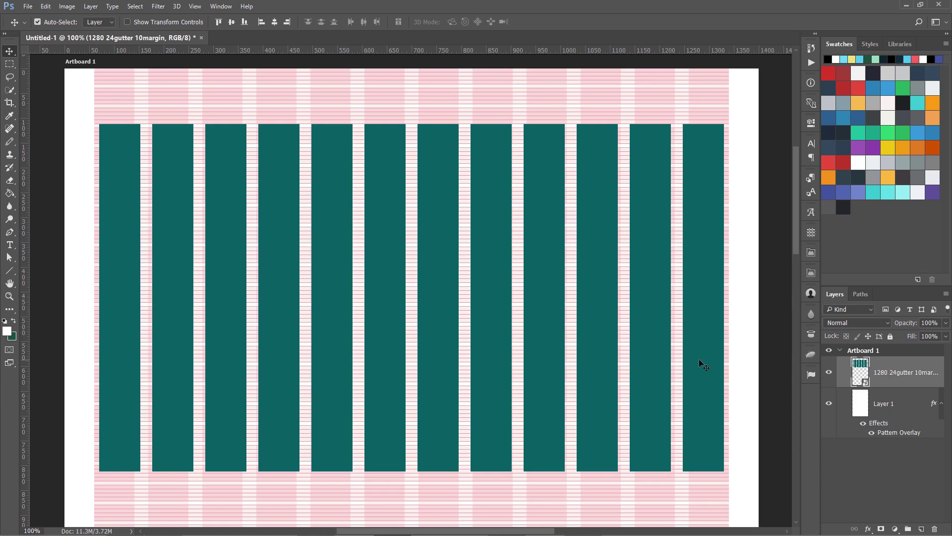
ctrl+click(887, 406)
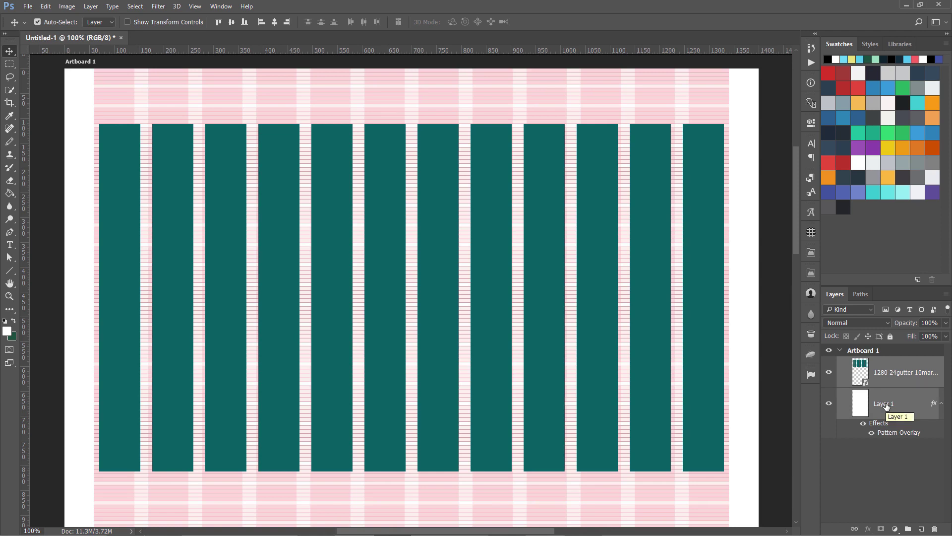
click(829, 372)
click(829, 372)
- Apply a grey Color Overlay in Normal mode at 93% opacity to the 1280 24gutter 10margin layer
click(879, 373)
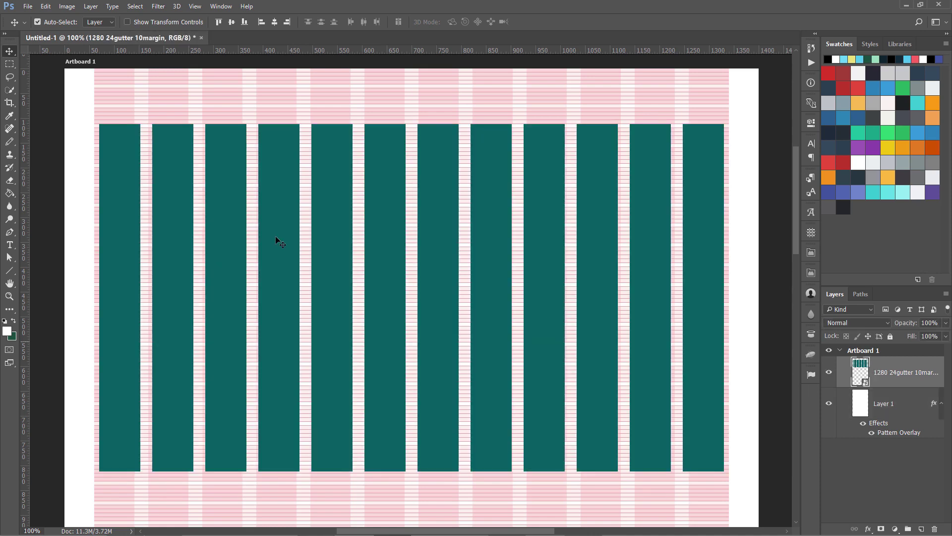
click(90, 6)
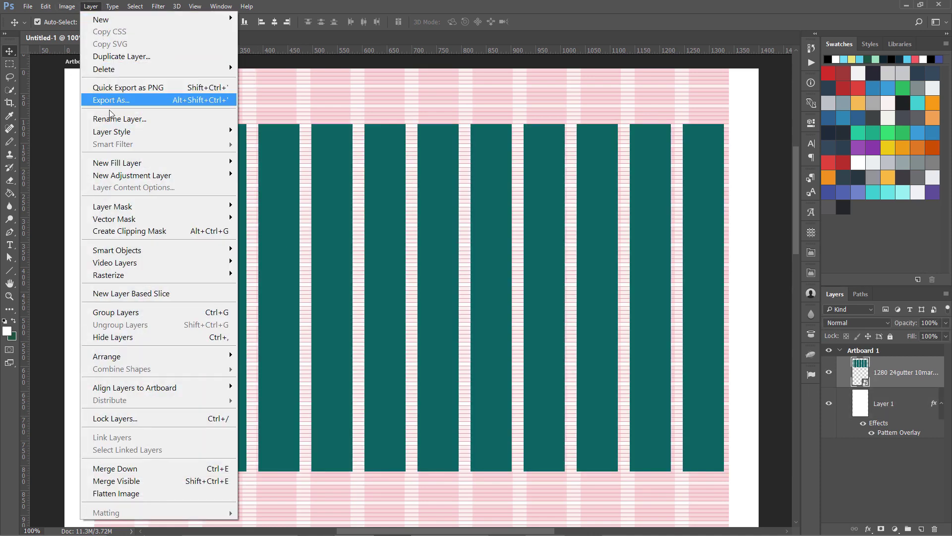
mouse_move(113, 134)
click(274, 212)
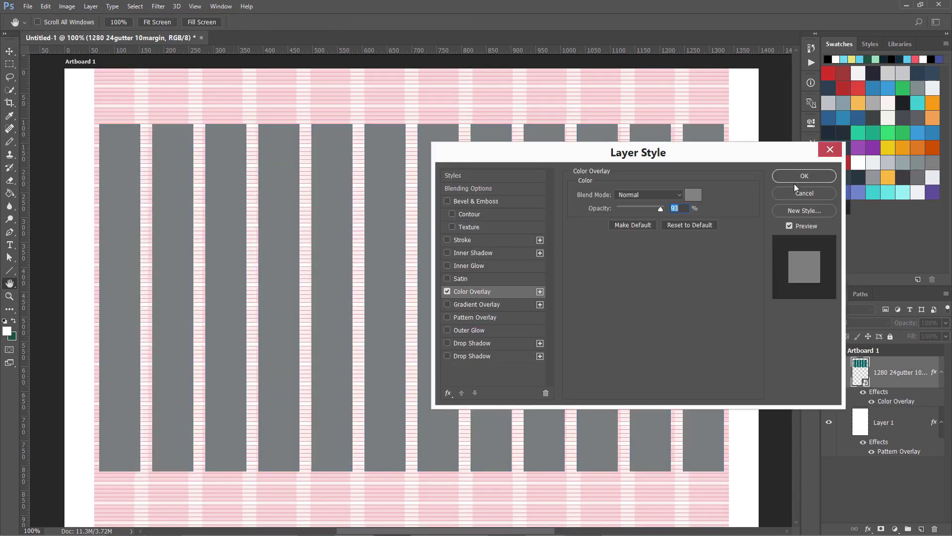
click(797, 177)
- Set the grid layer's opacity to 50% and hide Layer 1
drag(937, 323, 920, 324)
text(50)
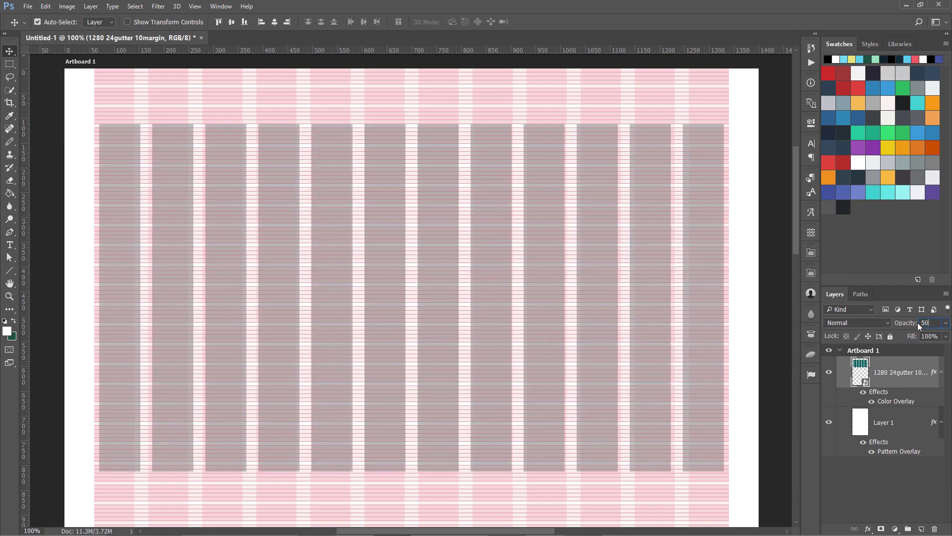
click(829, 423)
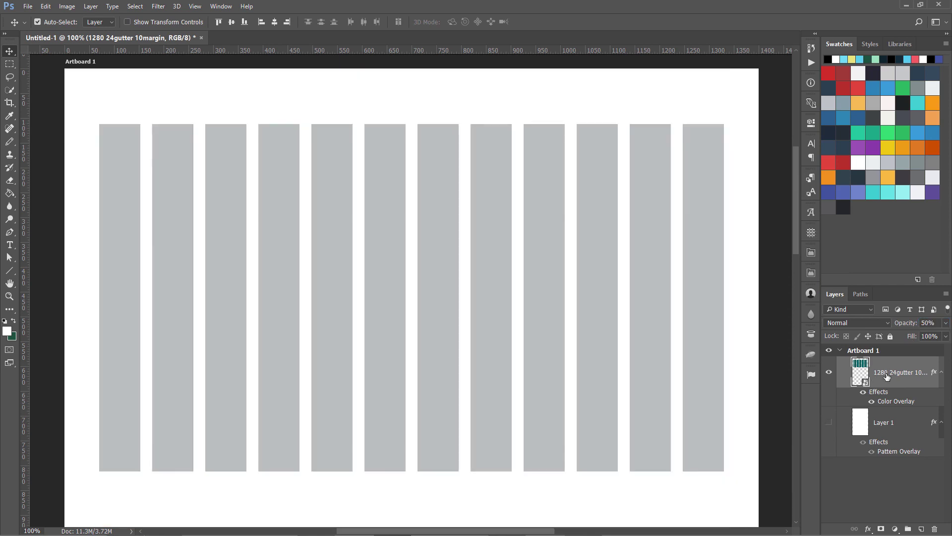
- Stretch the column grid vertically with Free Transform so it spans the full height of Artboard 1
key(ctrl+t)
drag(412, 124, 420, 69)
scroll(392, 308, down, 5)
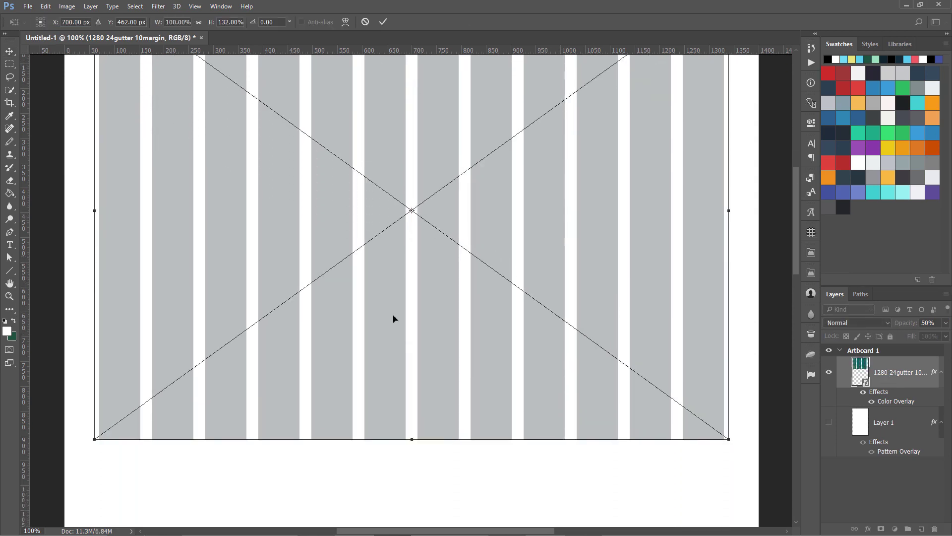
key(ctrl+minus)
key(ctrl+minus)
key(ctrl+minus)
key(ctrl+minus)
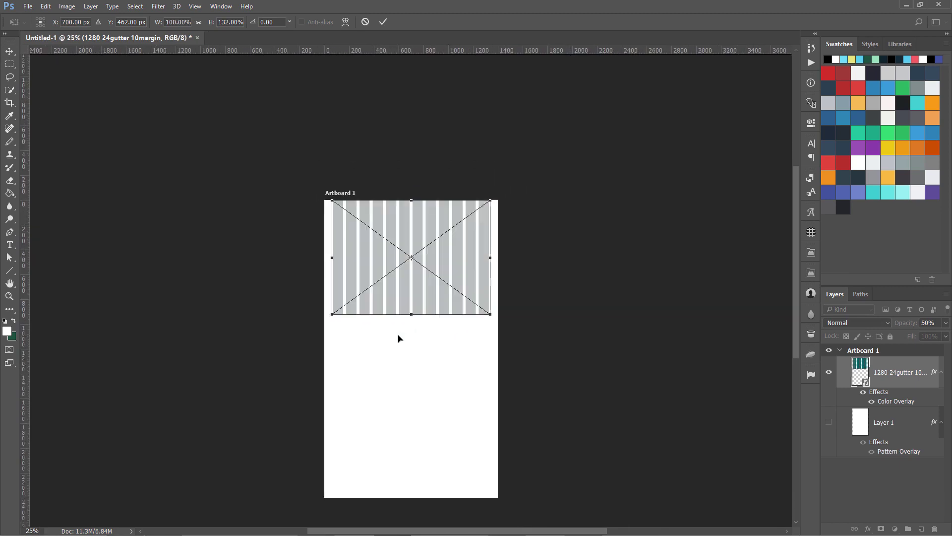
drag(415, 314, 410, 498)
key(Return)
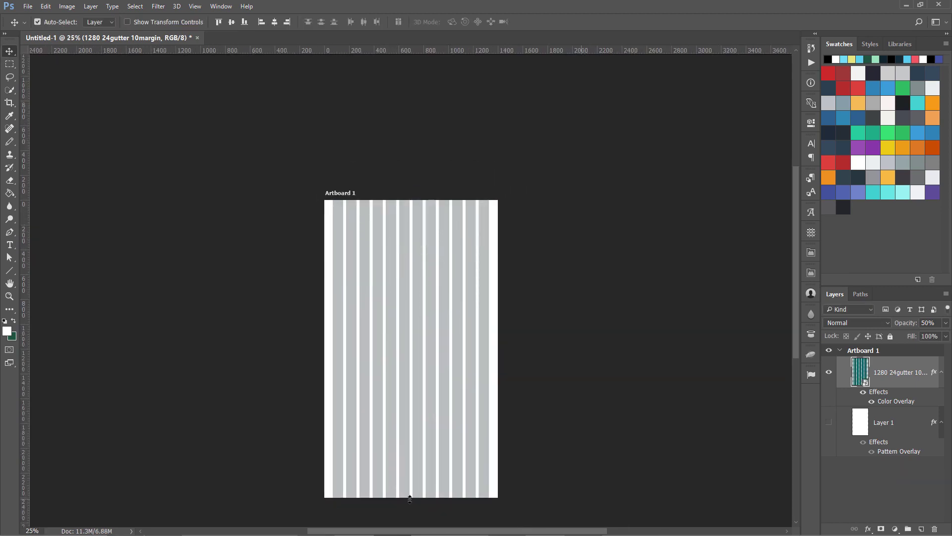
- Lock the 1280 24gutter 10margin layer completely
key(ctrl+plus)
key(ctrl+plus)
key(ctrl+plus)
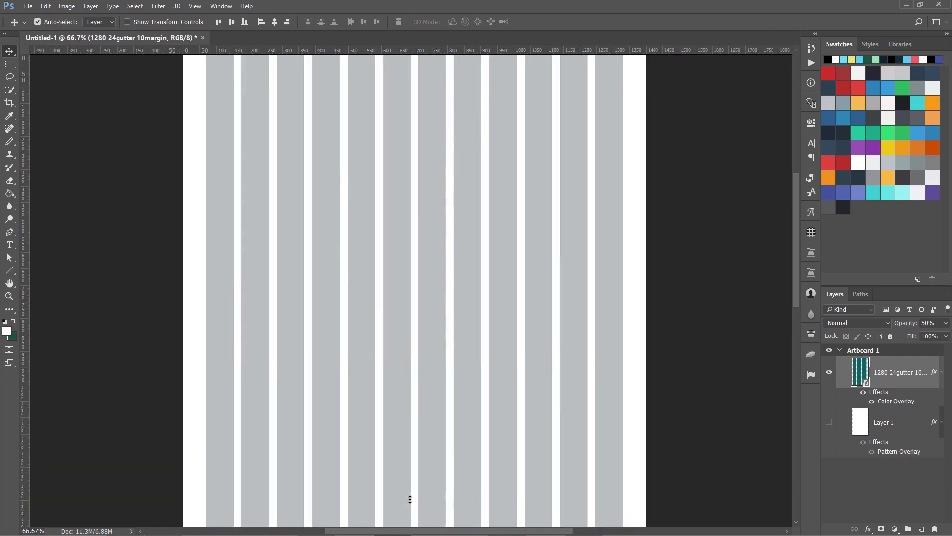
click(889, 336)
- Group the locked grid layer with Layer 1 and name the group Grids
click(895, 421)
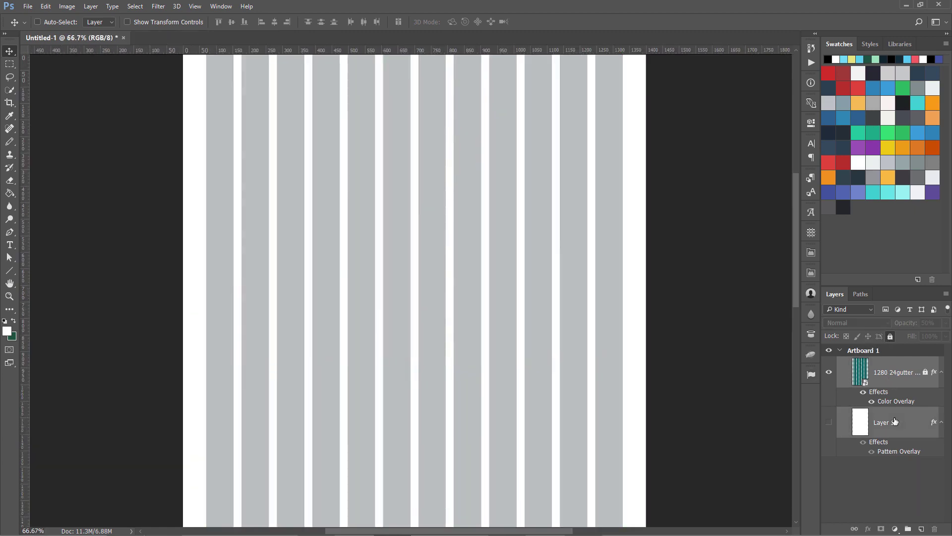
key(ctrl+g)
double_click(883, 363)
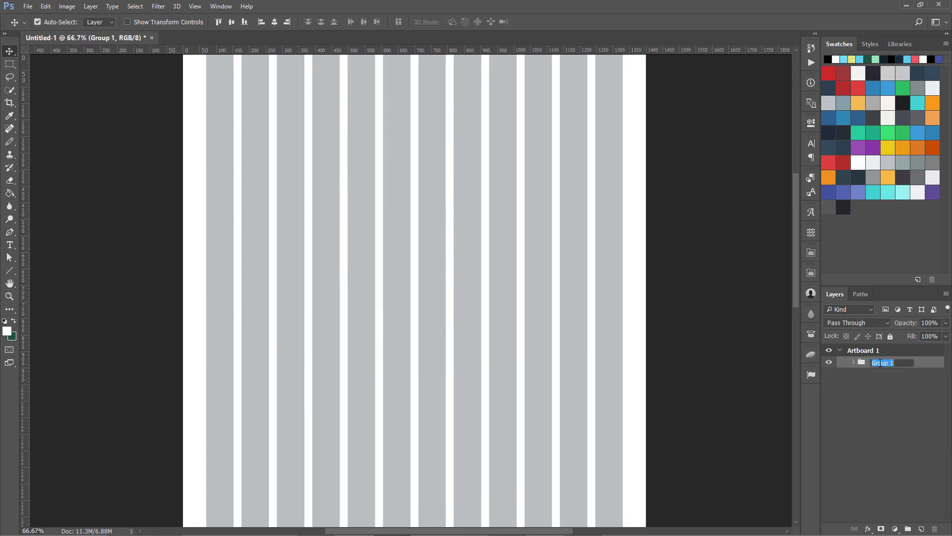
text(Grids)
key(Return)
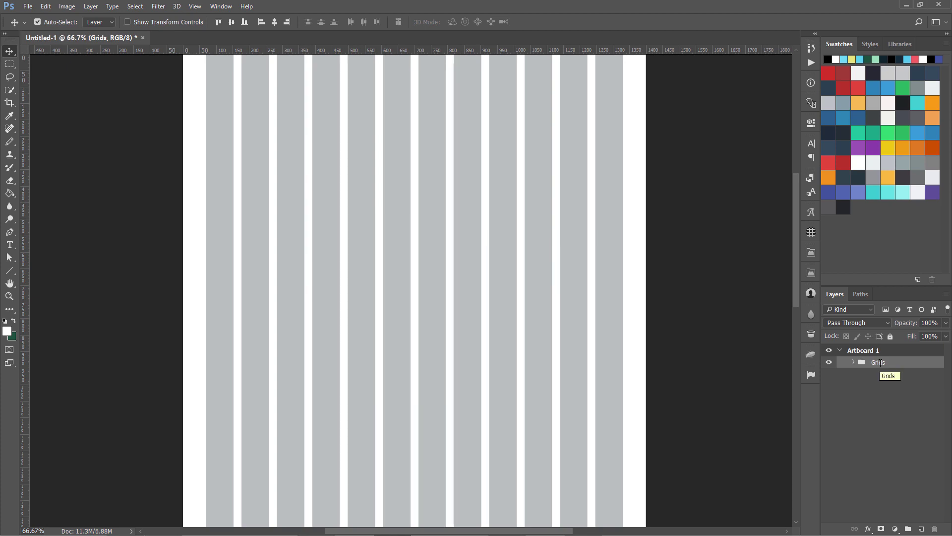
- Review the top of Artboard 1, expand the Grids group to check its layers, and collapse it again
scroll(803, 261, up, 3)
scroll(805, 266, down, 2)
click(853, 365)
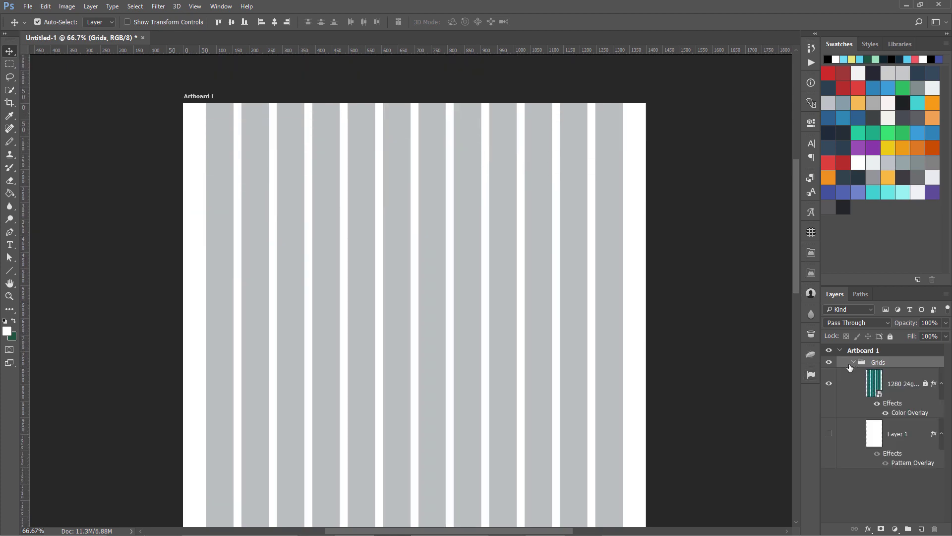
click(853, 365)
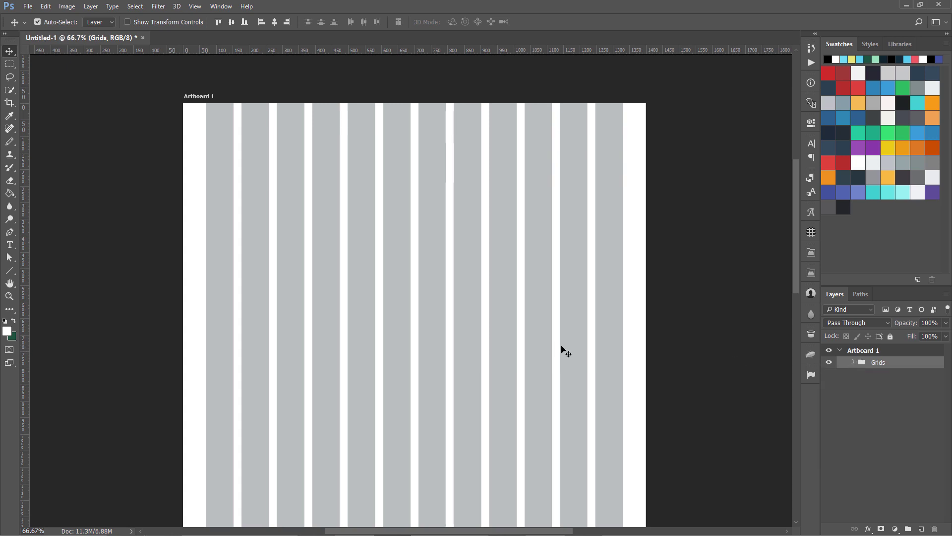